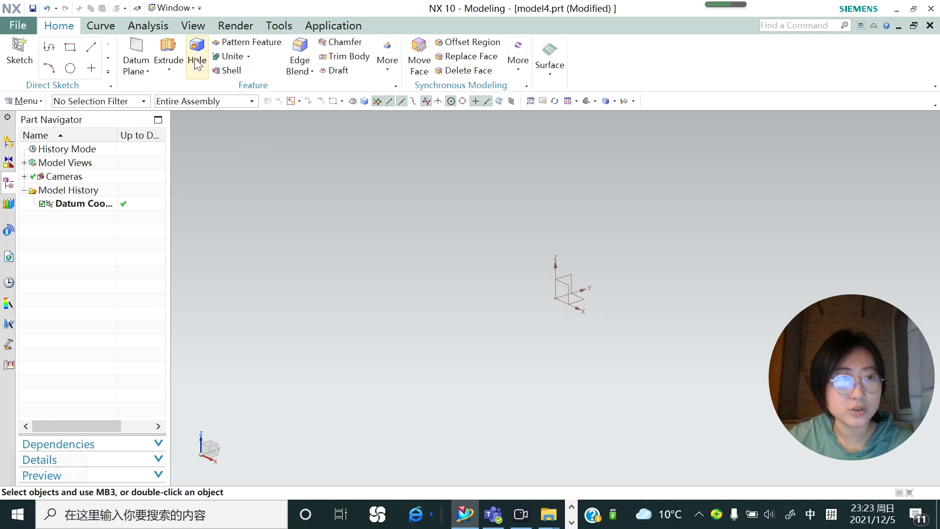
Sketch a 49 × 91 rectangle on the XY plane and bring it into Extrude.
left_click(25, 66)
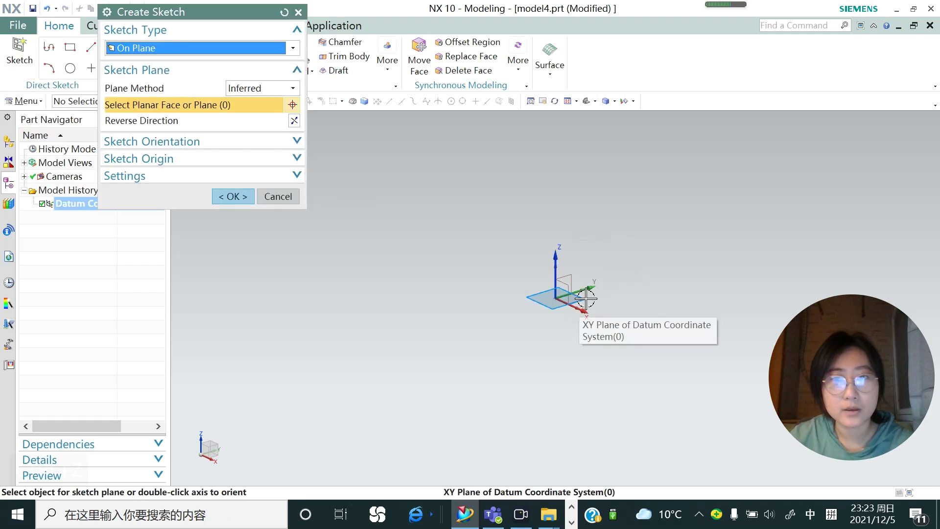
left_click(234, 197)
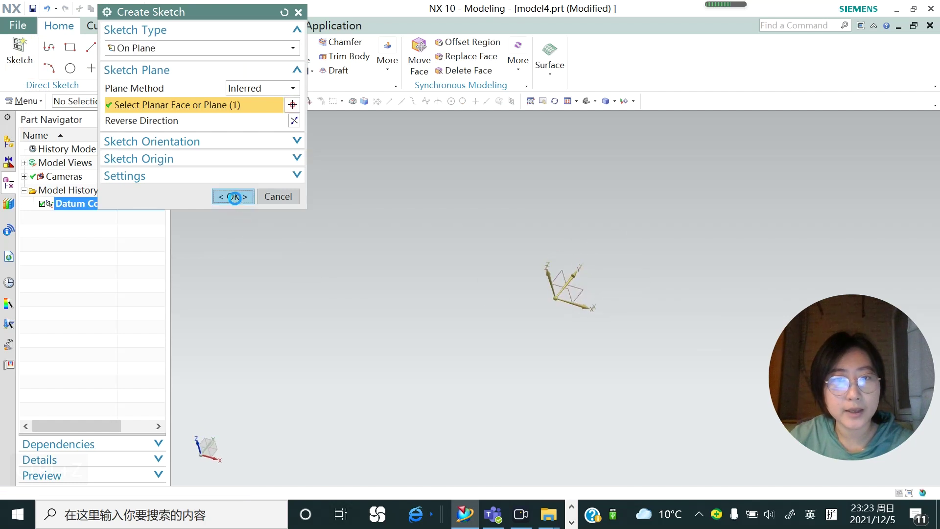
left_click(120, 48)
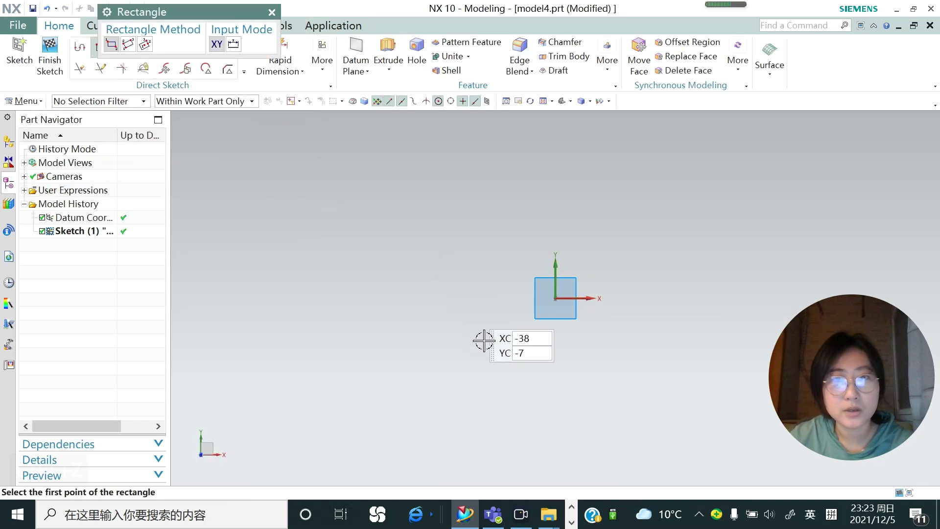
left_click(502, 381)
left_click(607, 186)
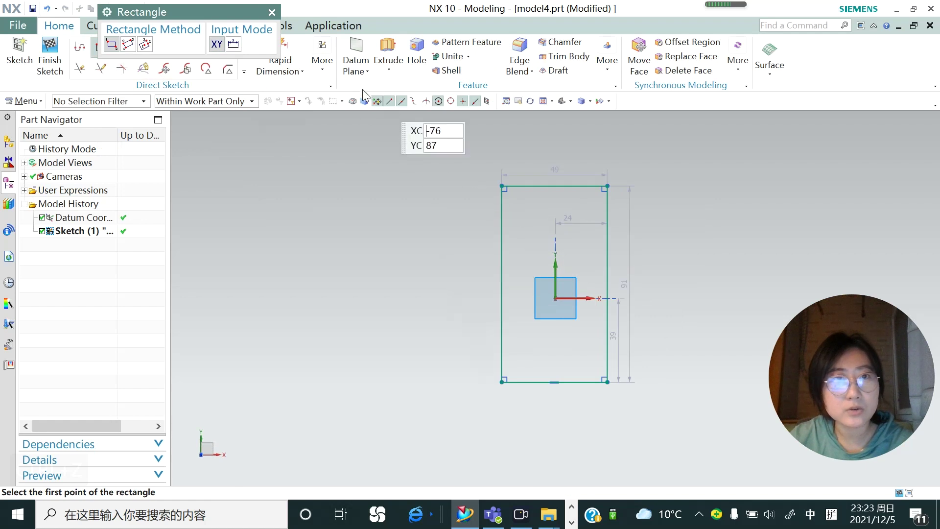
left_click(389, 71)
left_click(399, 85)
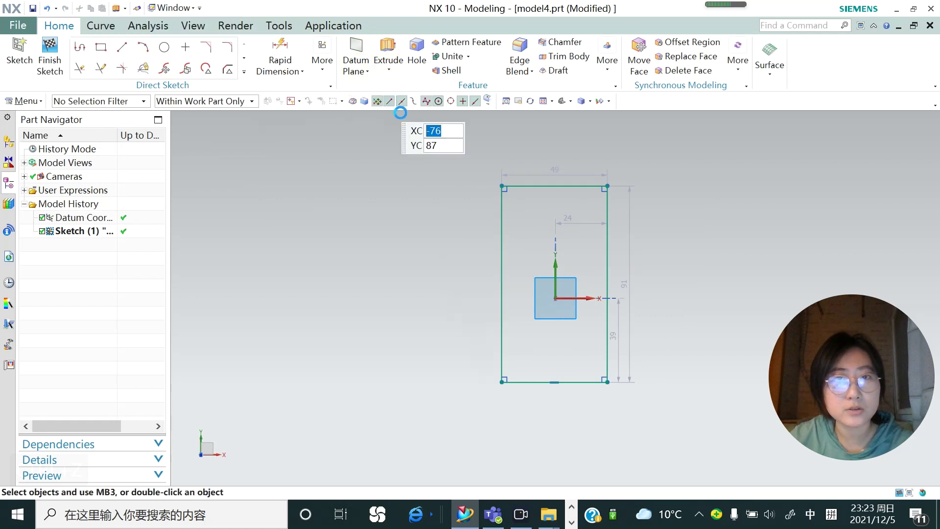
Extrude the 49 × 91 rectangle 24 mm into a solid block.
middle_click_drag(455, 272, 536, 260)
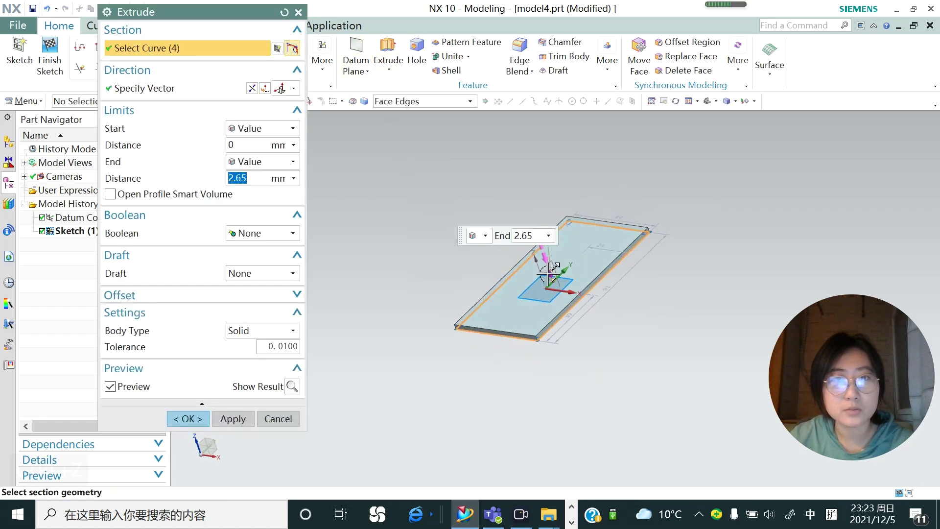
type("24")
key("Return")
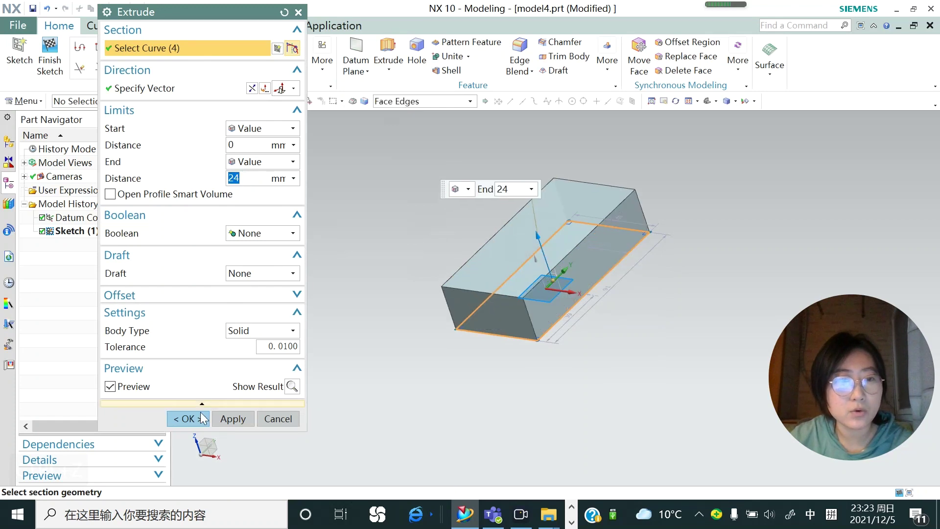
left_click(188, 419)
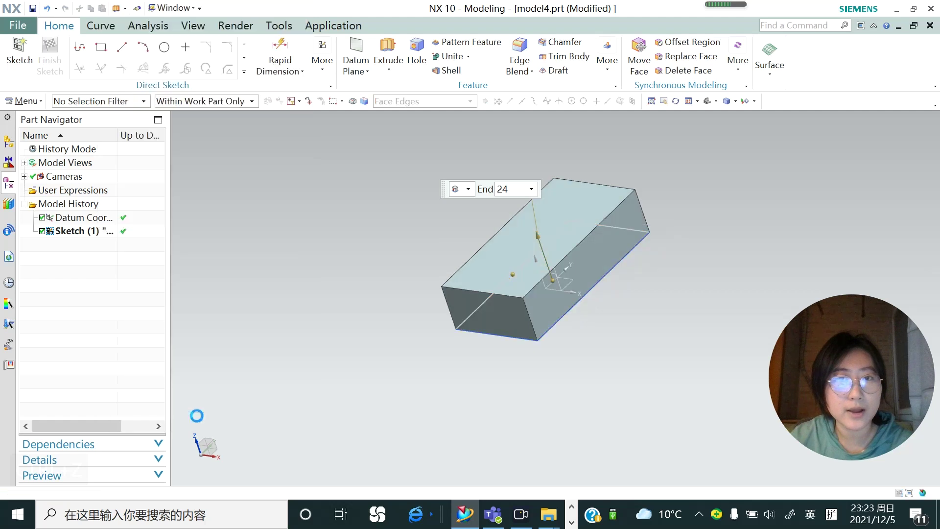
middle_click_drag(436, 329, 434, 331)
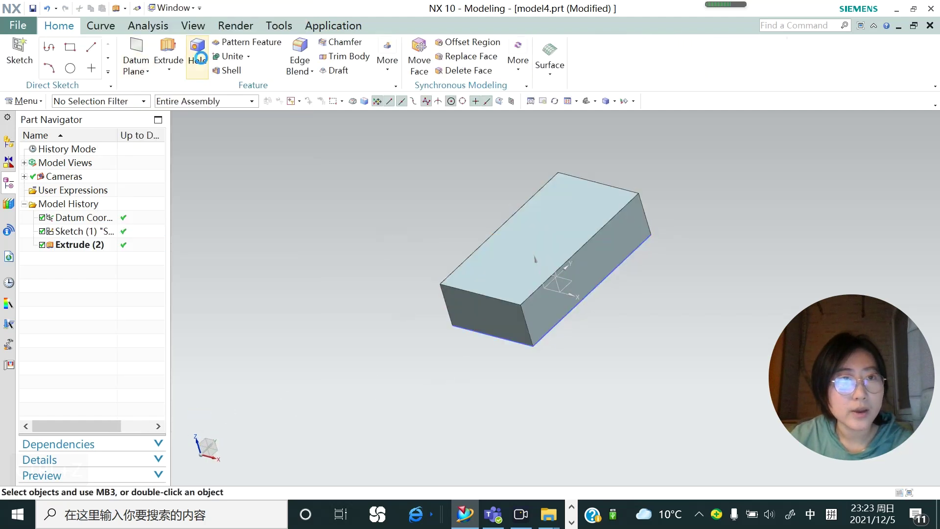
Start a Hole feature with the General Hole type.
left_click(196, 47)
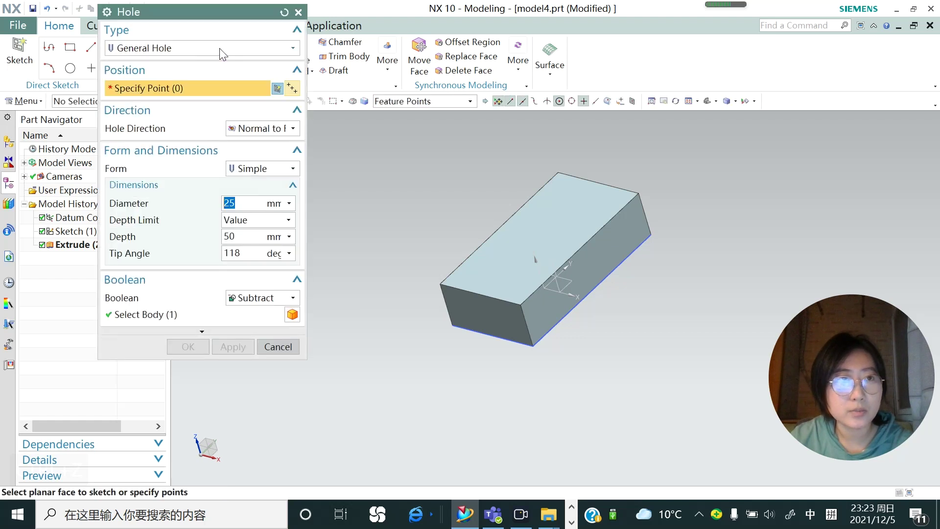
left_click(282, 51)
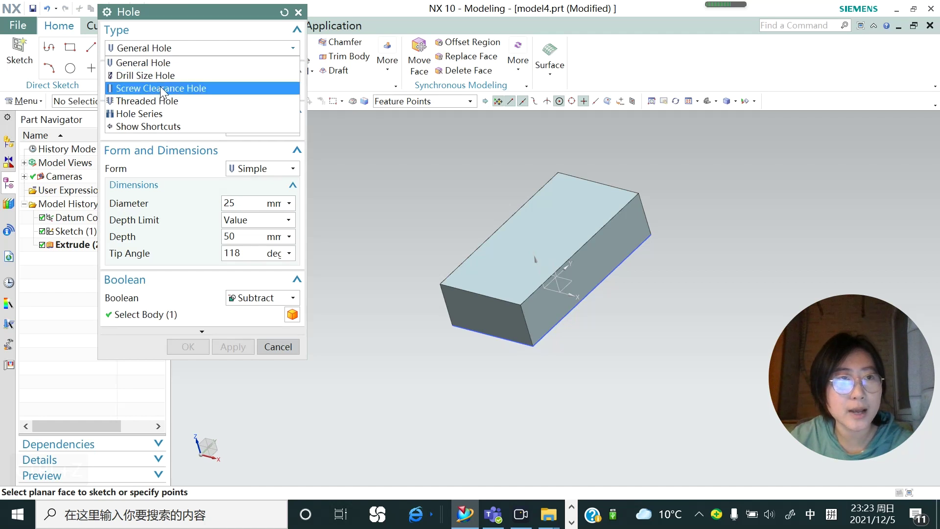
left_click(147, 63)
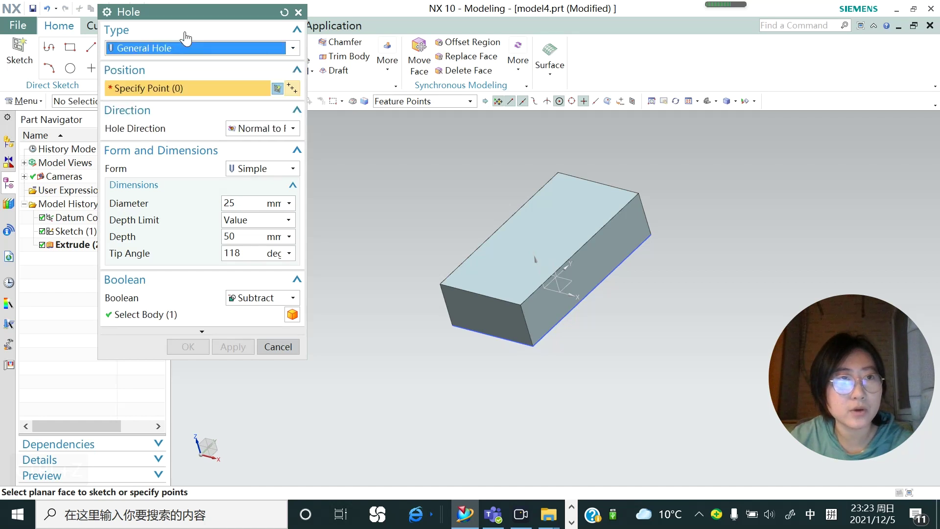
Start a sketch on the block's top face and place the hole centre point.
left_click(558, 223)
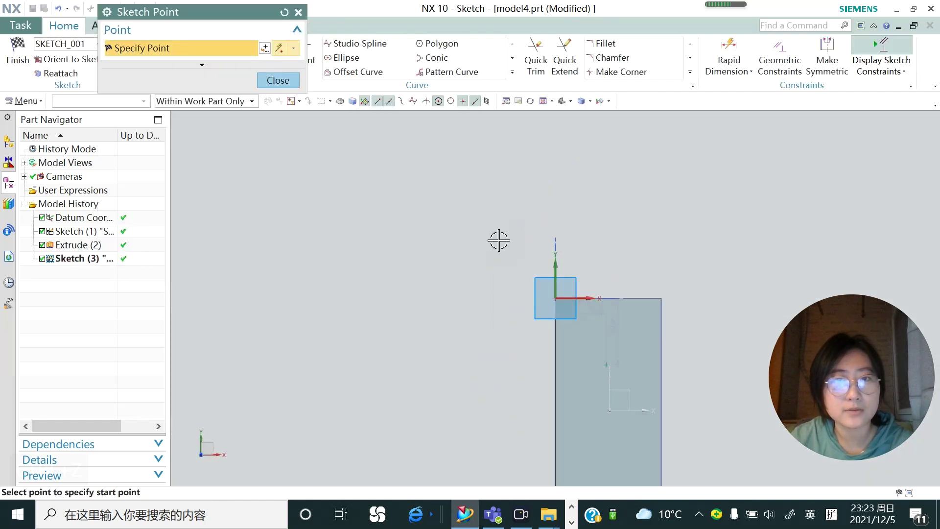
scroll(499, 240, "down", 2)
scroll(584, 367, "up", 2)
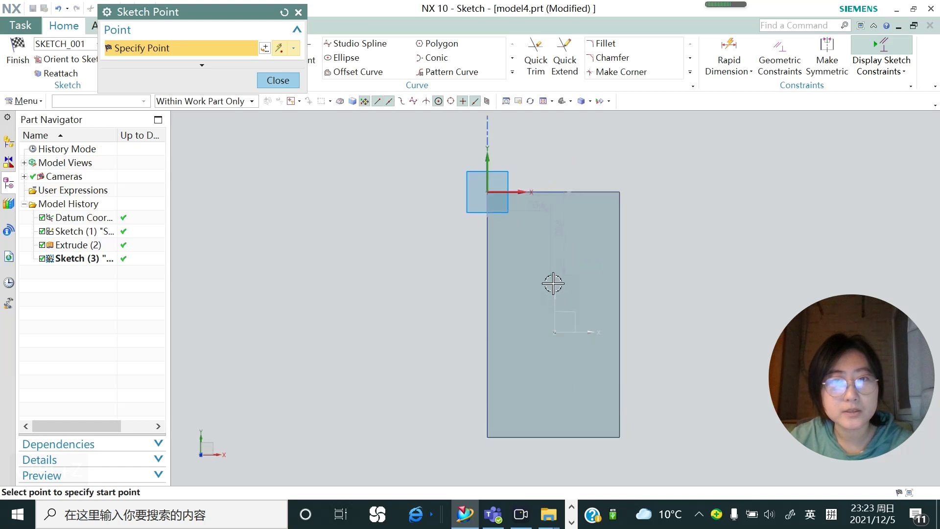
left_click(516, 332)
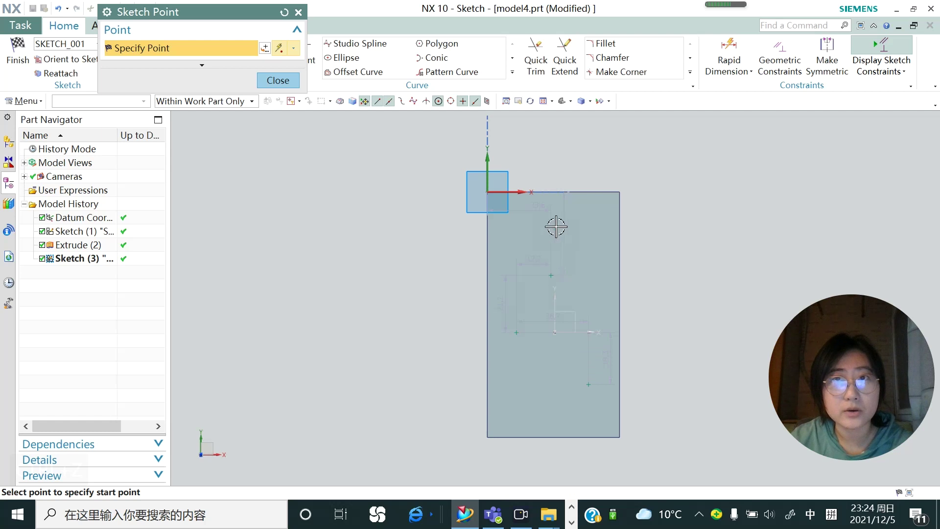
Dimension the hole point 20 mm vertically from the origin.
left_click(743, 72)
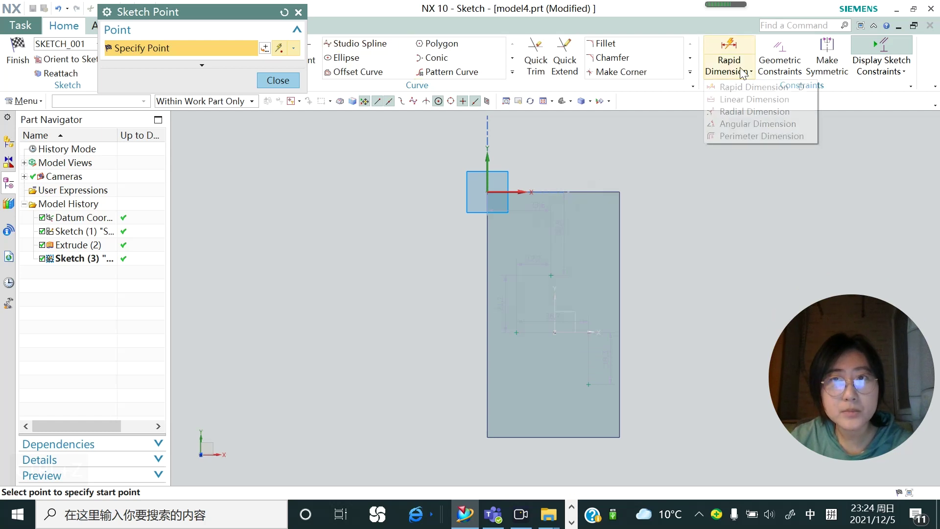
left_click(736, 88)
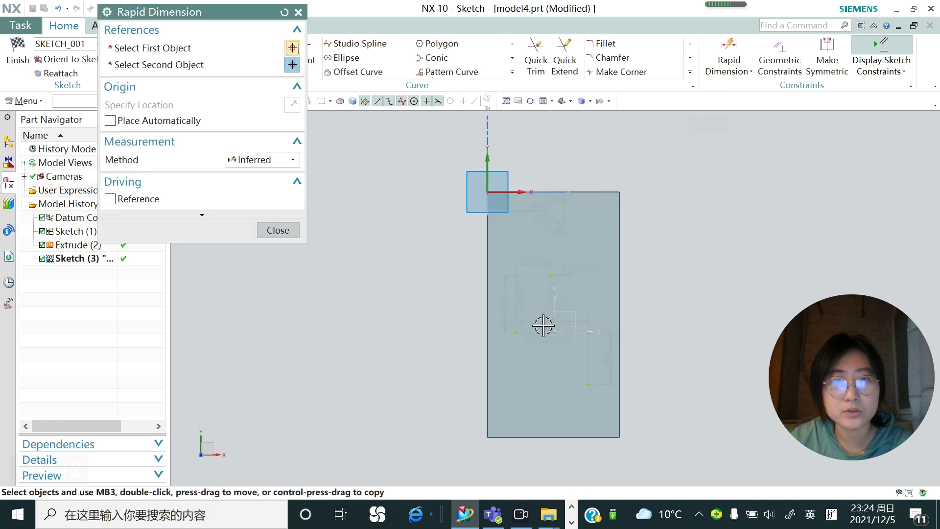
left_click(517, 333)
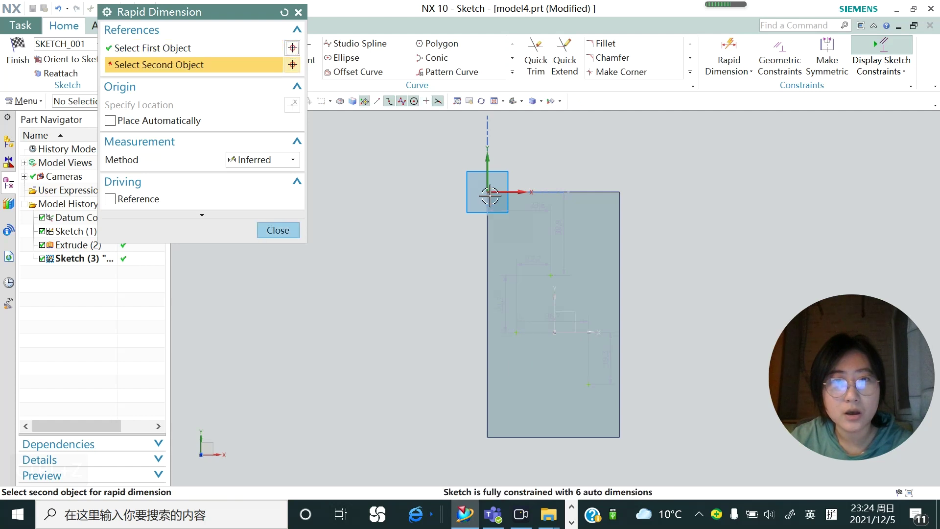
left_click(486, 191)
left_click(432, 296)
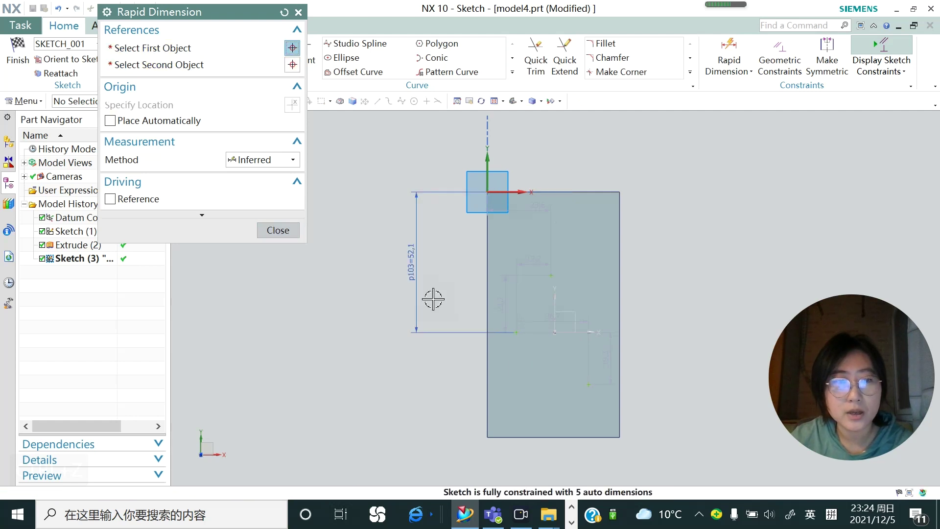
type("20")
key("Return")
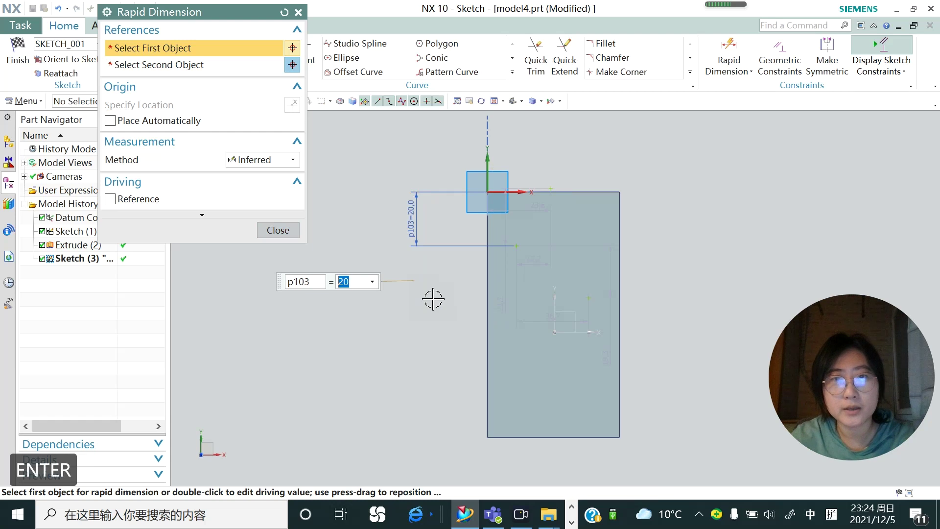
left_click(517, 242)
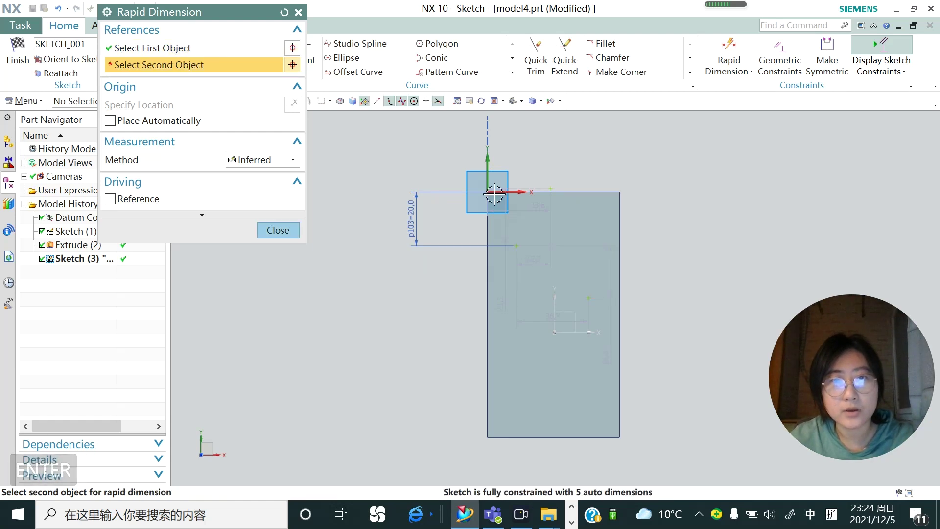
left_click(488, 191)
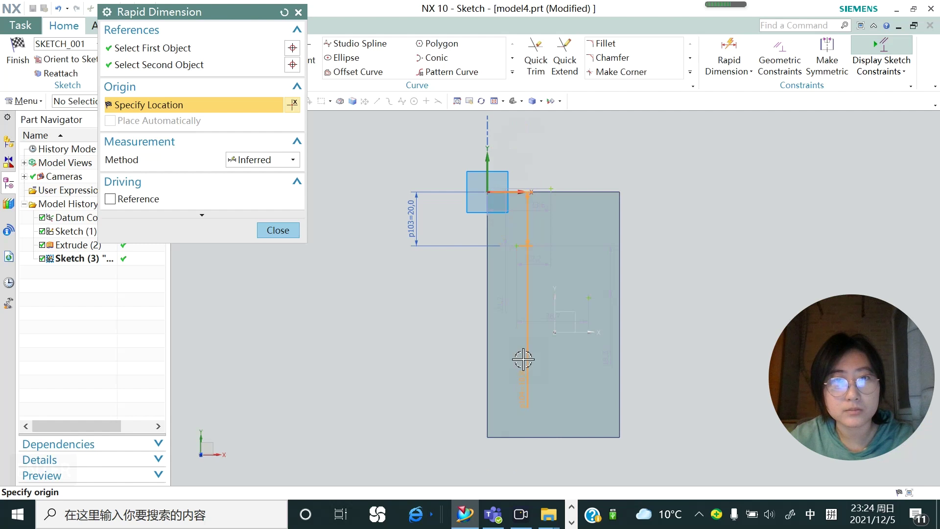
key("Escape")
Add a 30 mm horizontal dimension from the block's bottom-left corner to the point.
left_click(722, 82)
left_click(729, 88)
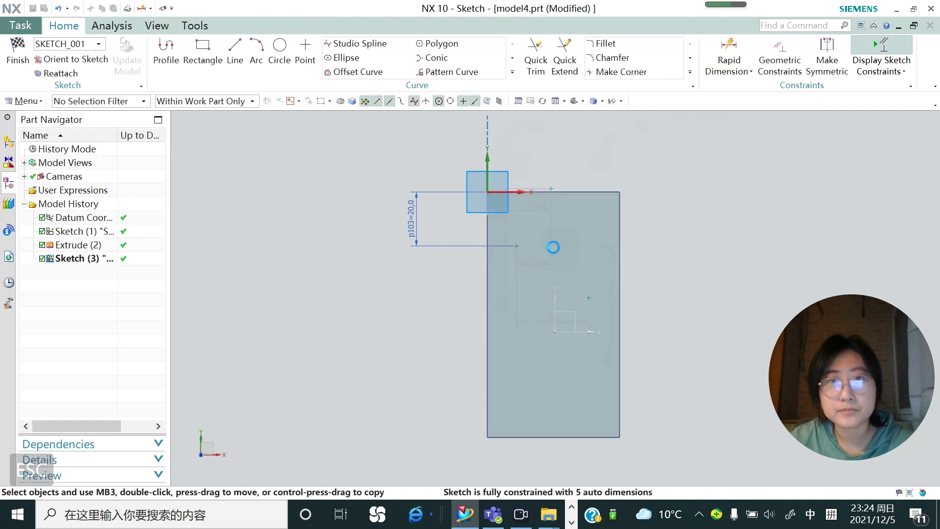
left_click(519, 245)
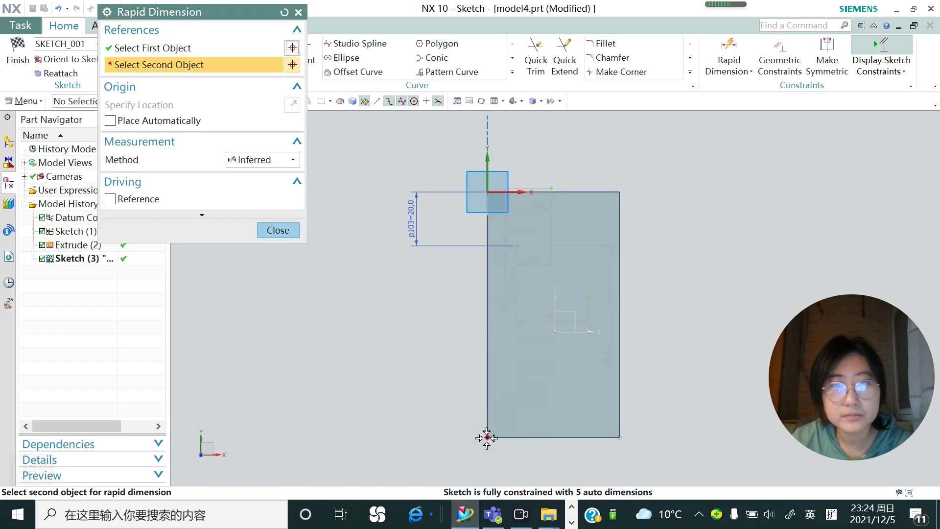
left_click(487, 438)
left_click(499, 465)
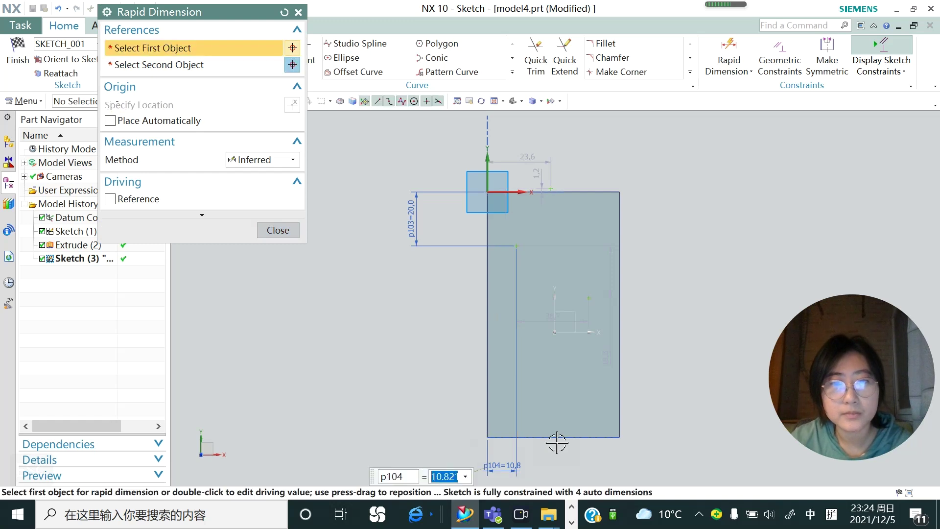
type("30")
key("Return")
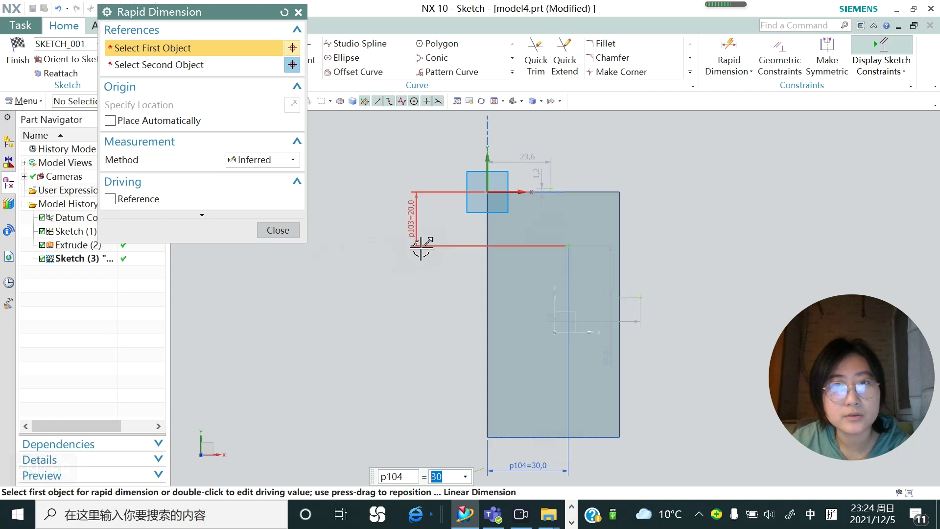
left_click(283, 233)
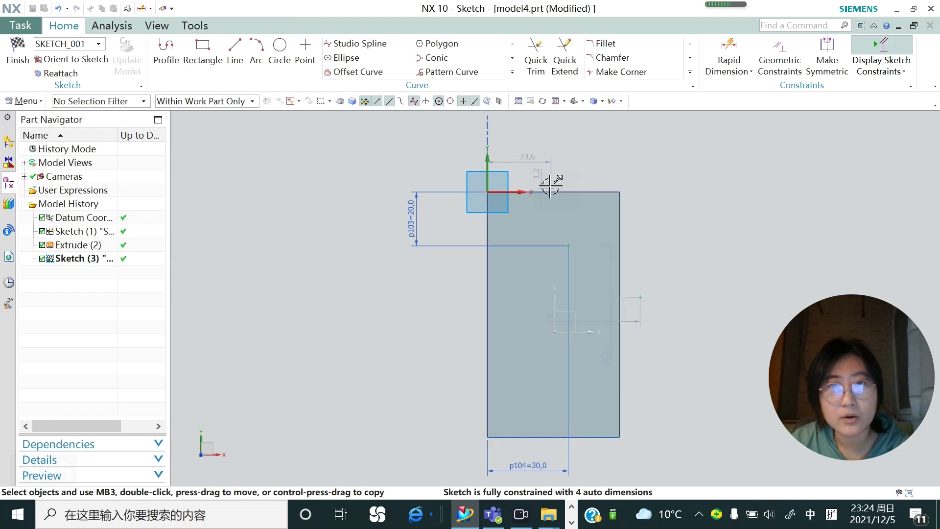
Dimension the sketch point 60 mm above the outline's bottom edge.
left_click(750, 71)
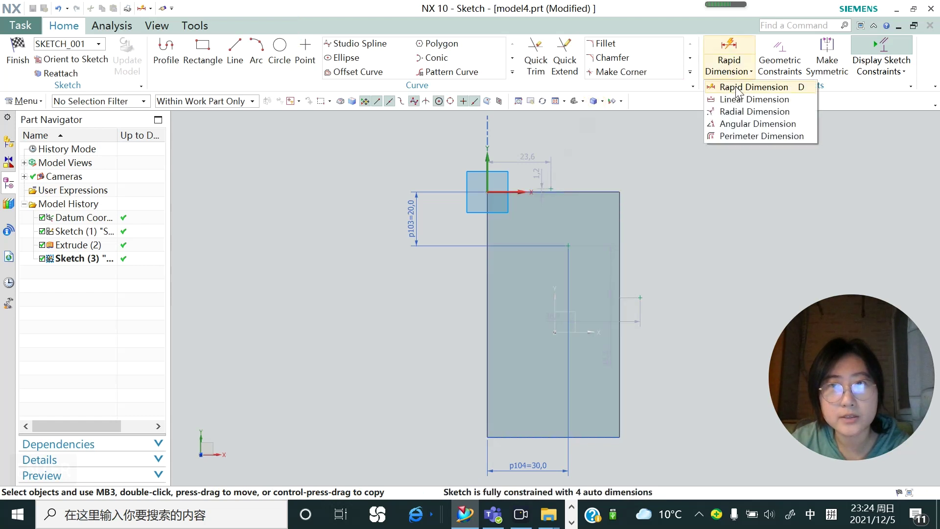
left_click(732, 87)
left_click(550, 191)
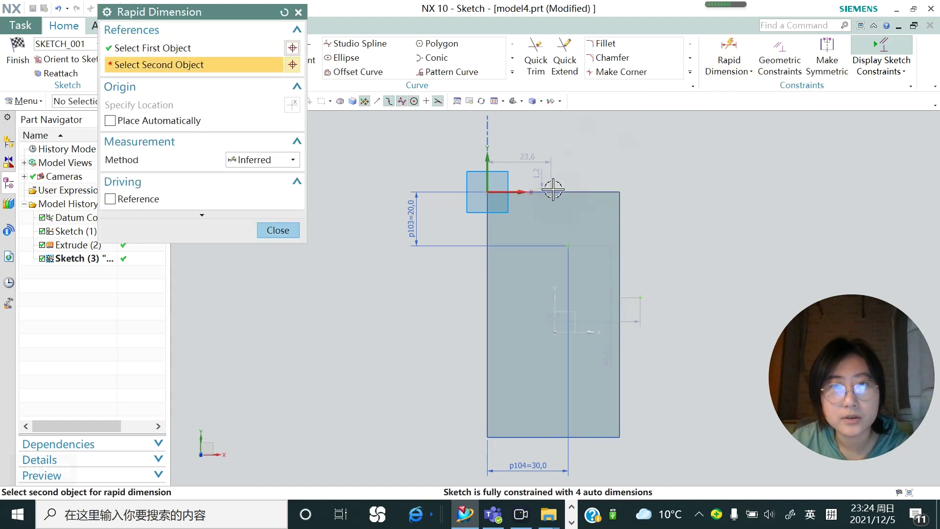
left_click(492, 435)
left_click(436, 335)
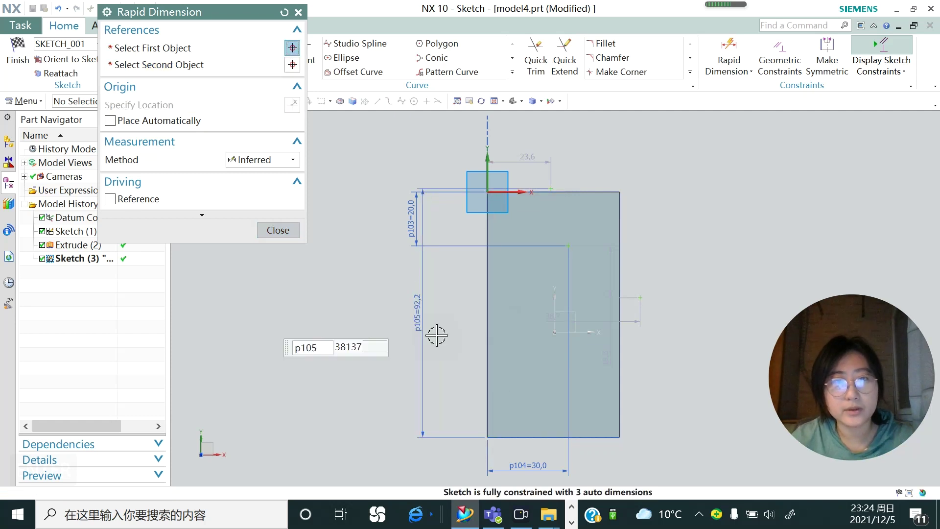
type("60")
key("Return")
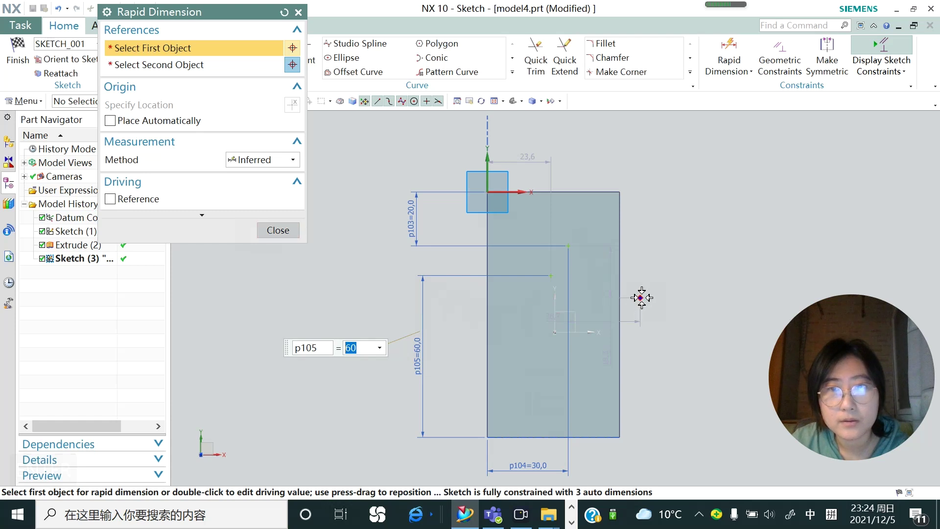
left_click(610, 230)
left_click(628, 193)
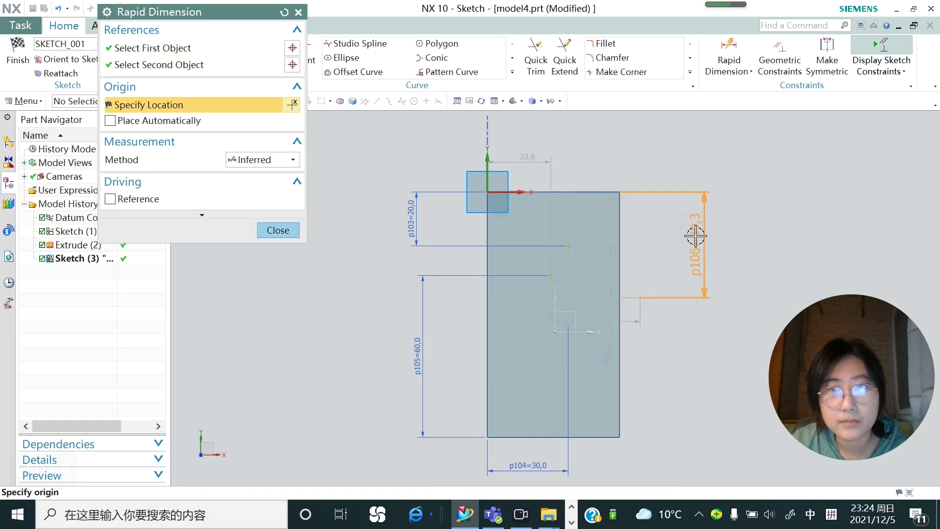
key("Escape")
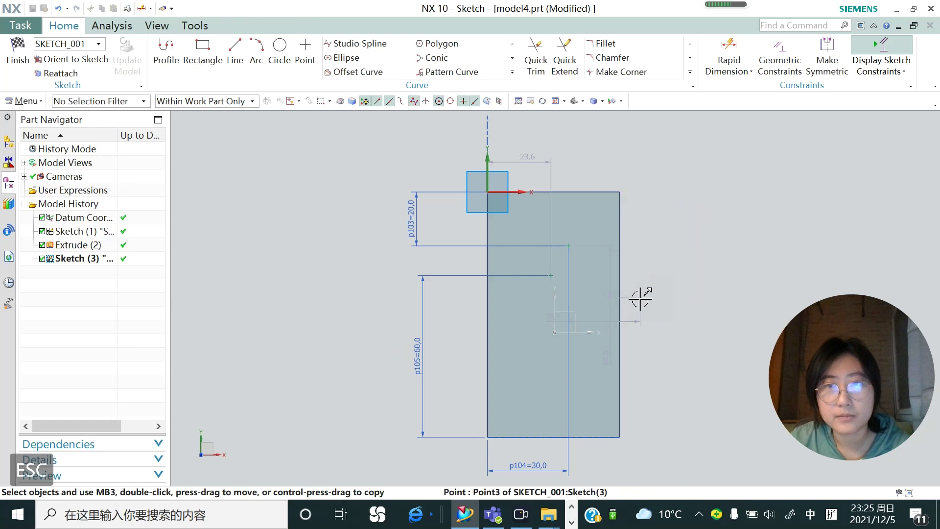
left_click(639, 297)
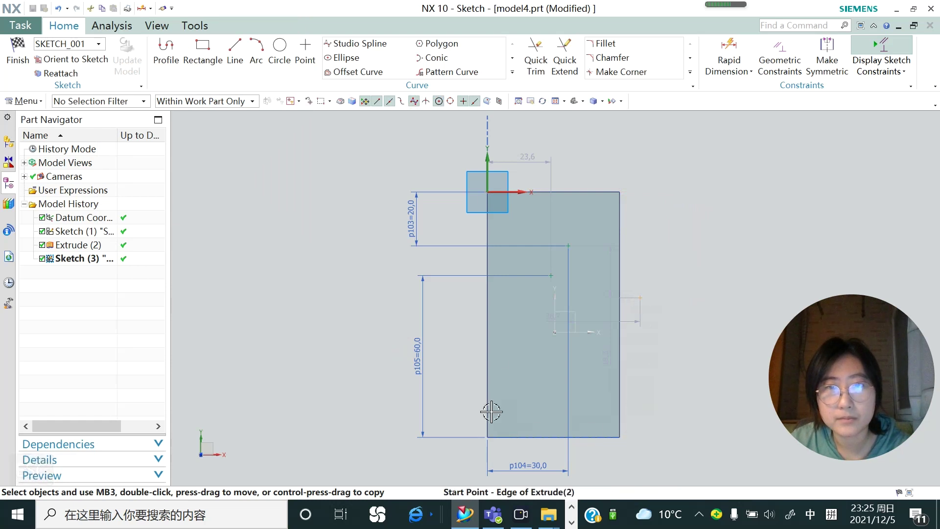
Fix Point3 40 mm from the outline's left edge and finish the sketch.
left_click(750, 72)
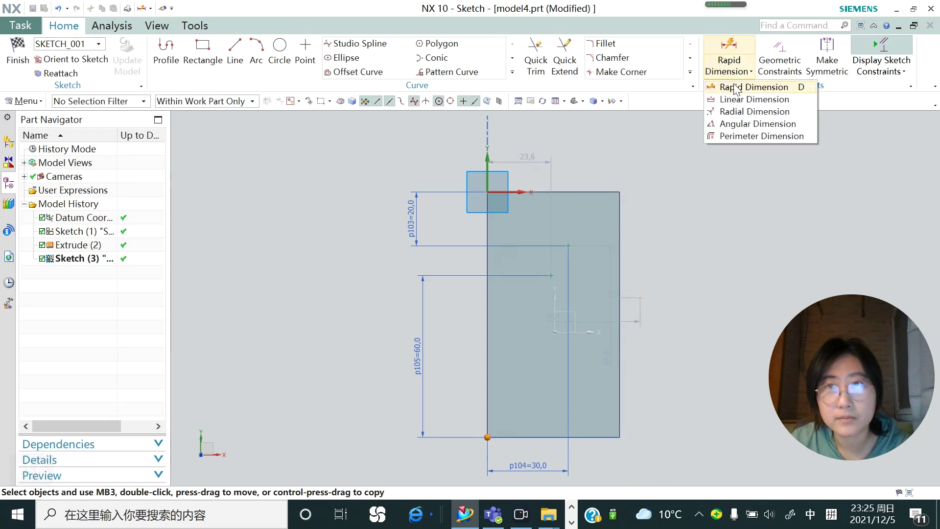
left_click(724, 102)
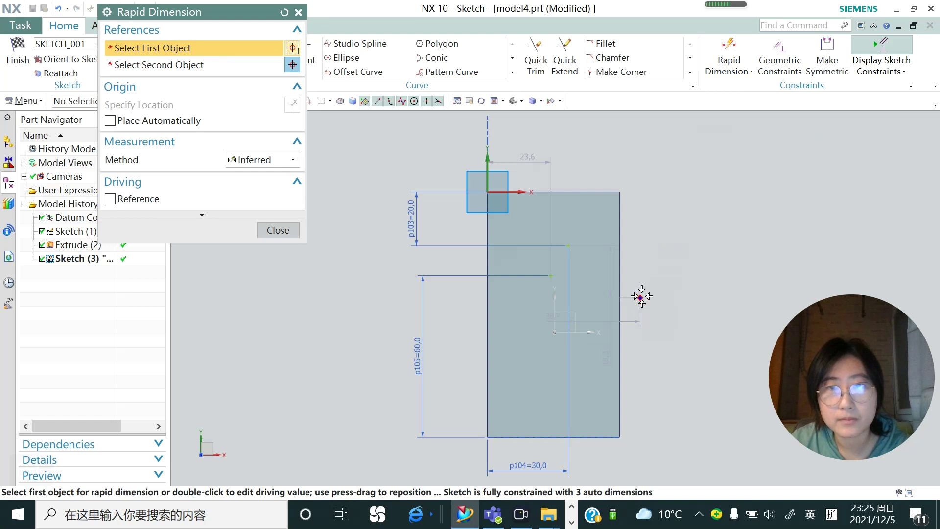
left_click(641, 297)
left_click(490, 381)
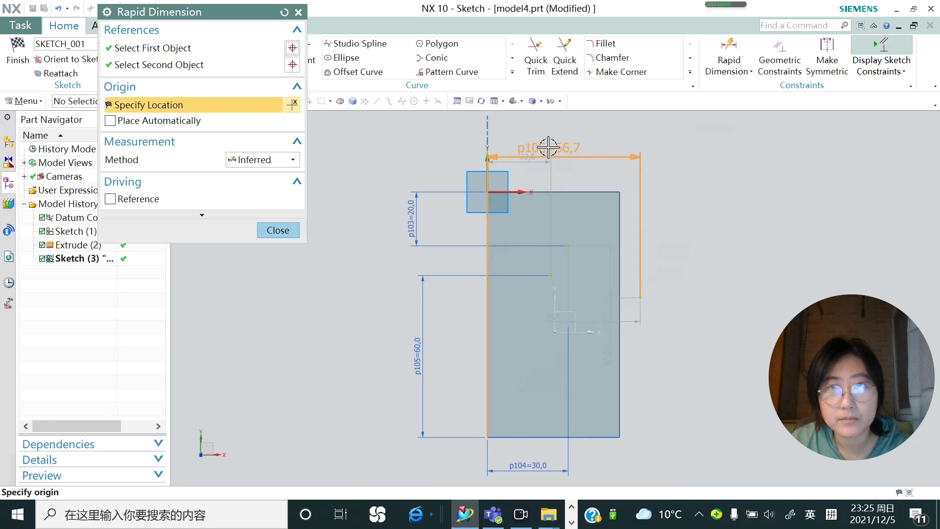
left_click(560, 184)
type("40")
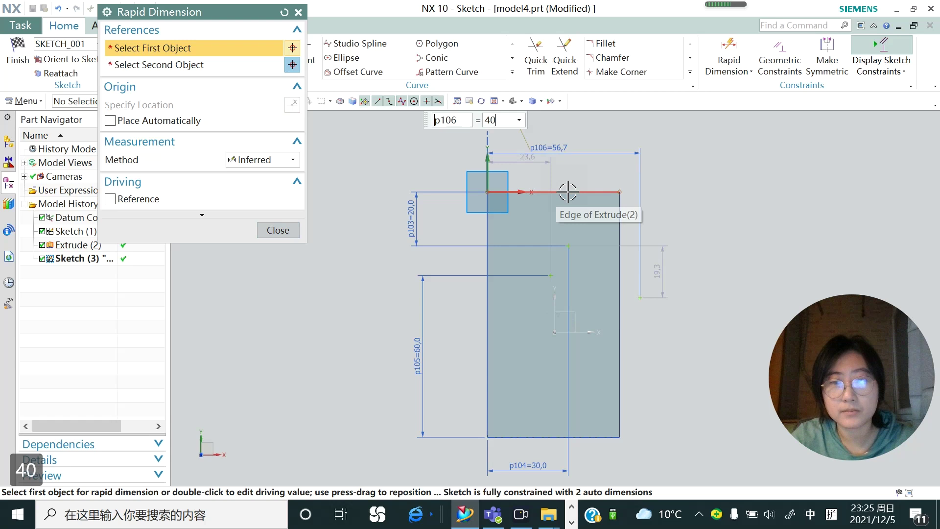
key("Return")
left_click(280, 230)
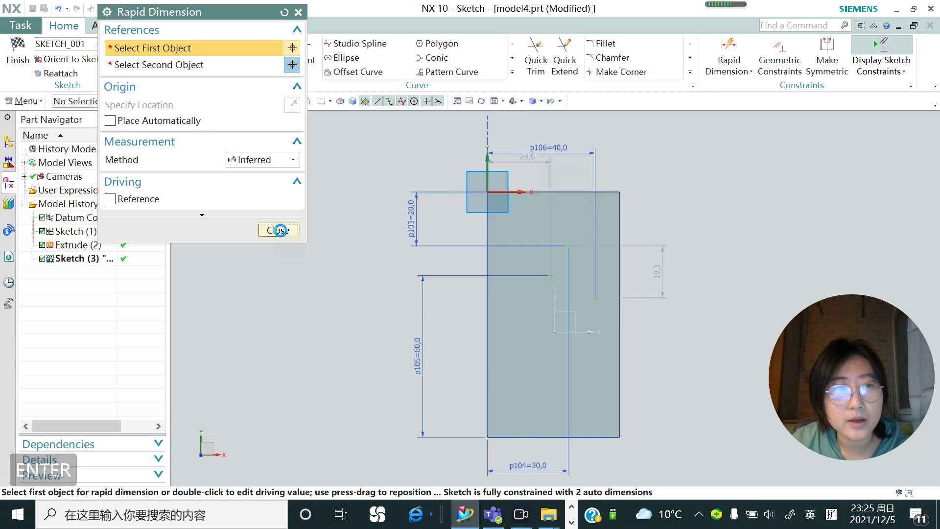
key("ctrl+q")
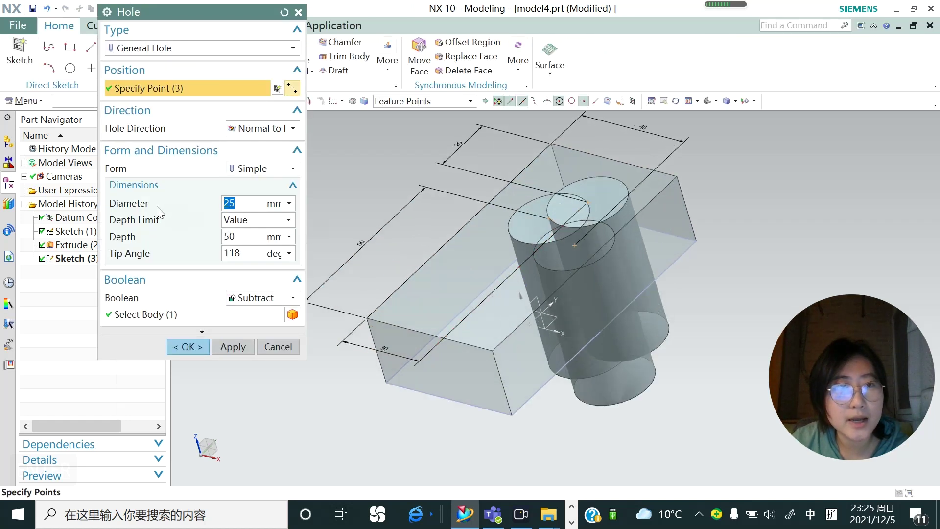
left_click(284, 168)
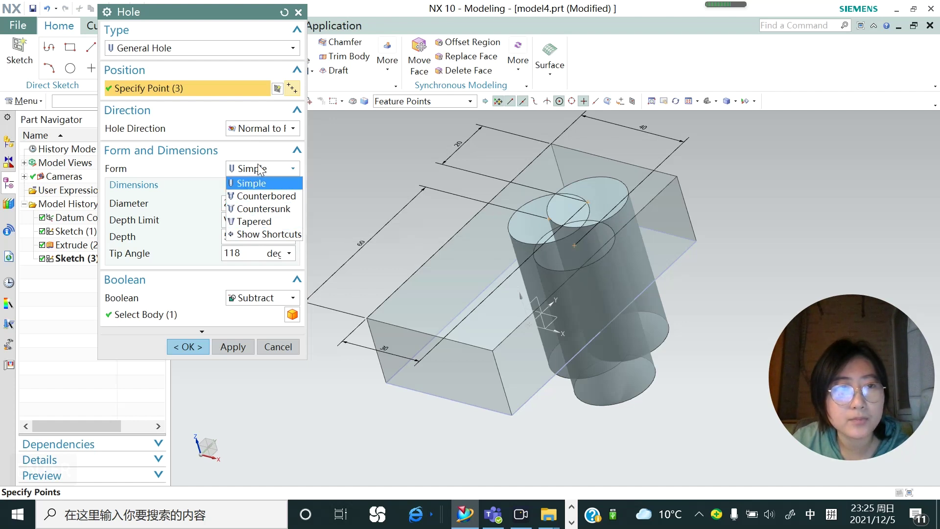
left_click(210, 174)
scroll(571, 296, "down", 1)
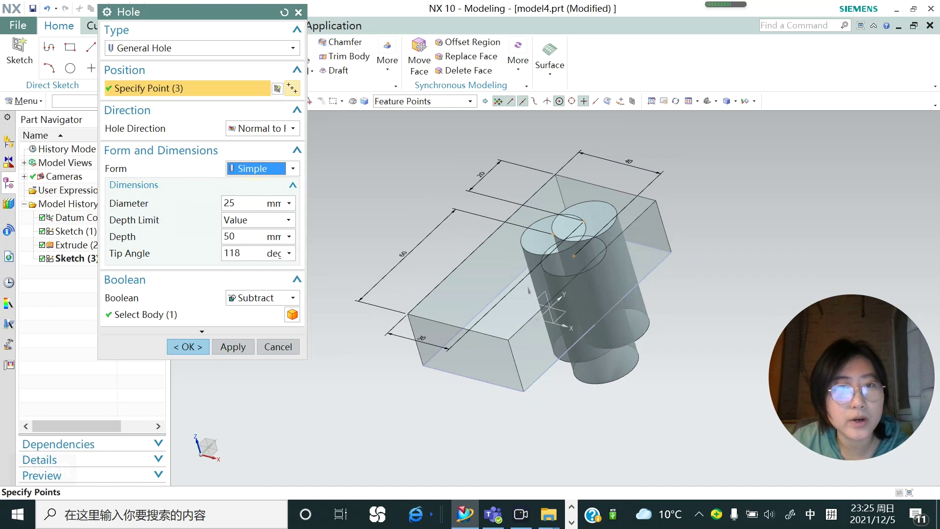
Set the hole diameter to 10 mm, keeping the depth limit at Value.
left_click_drag(236, 203, 232, 203)
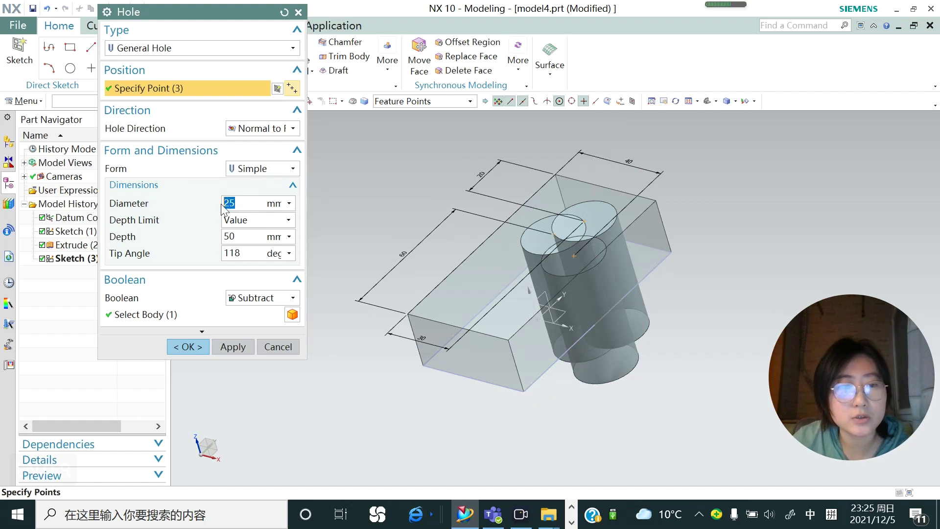
type("10")
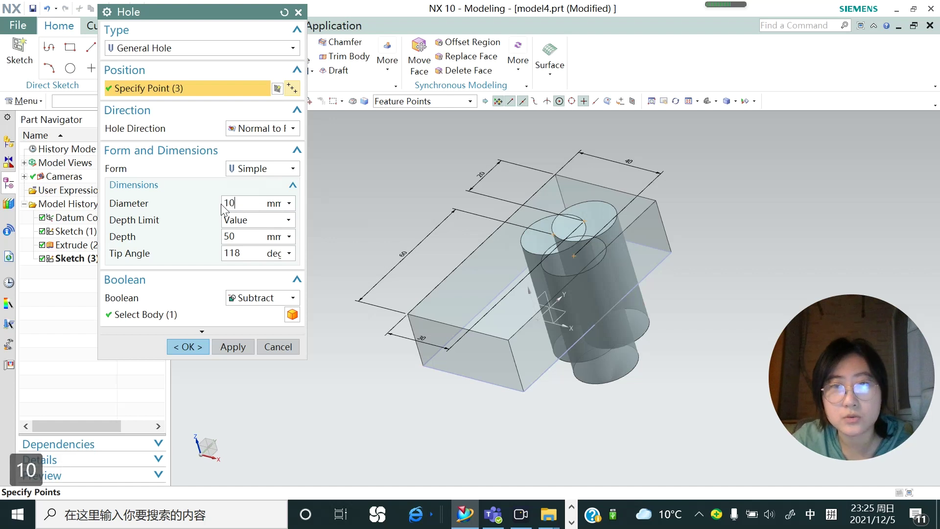
key("Return")
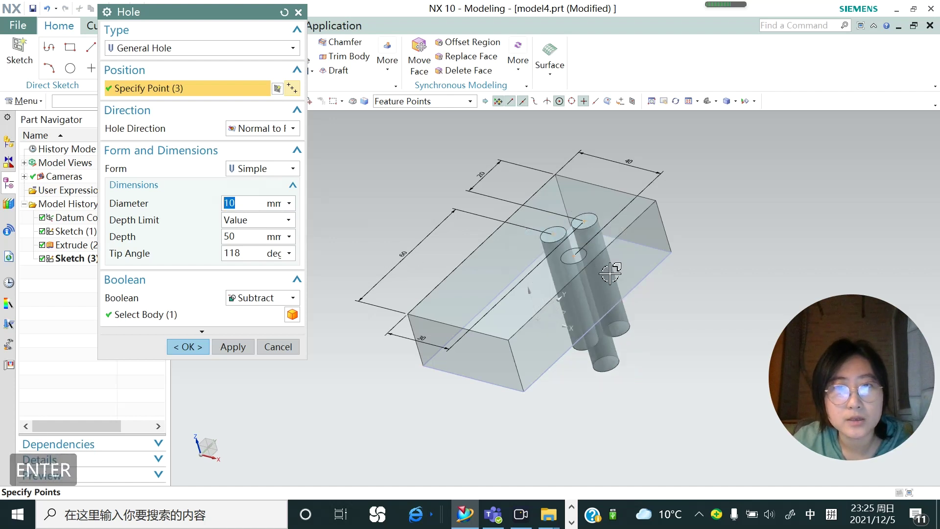
scroll(599, 262, "up", 2)
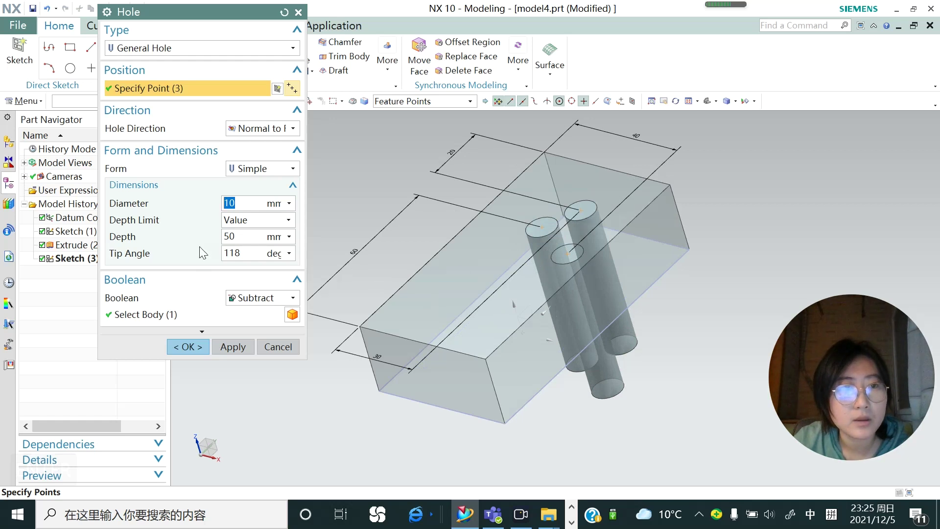
left_click(288, 221)
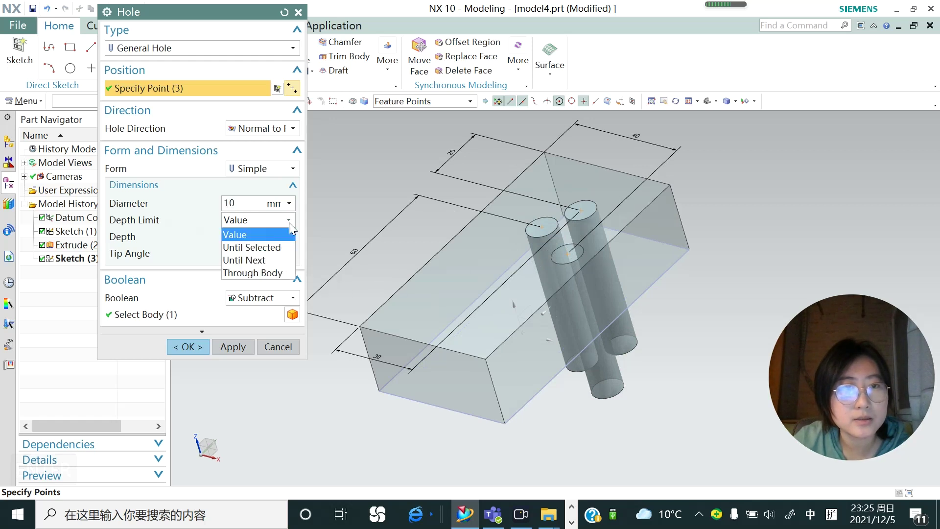
left_click(289, 221)
left_click(289, 221)
left_click(289, 222)
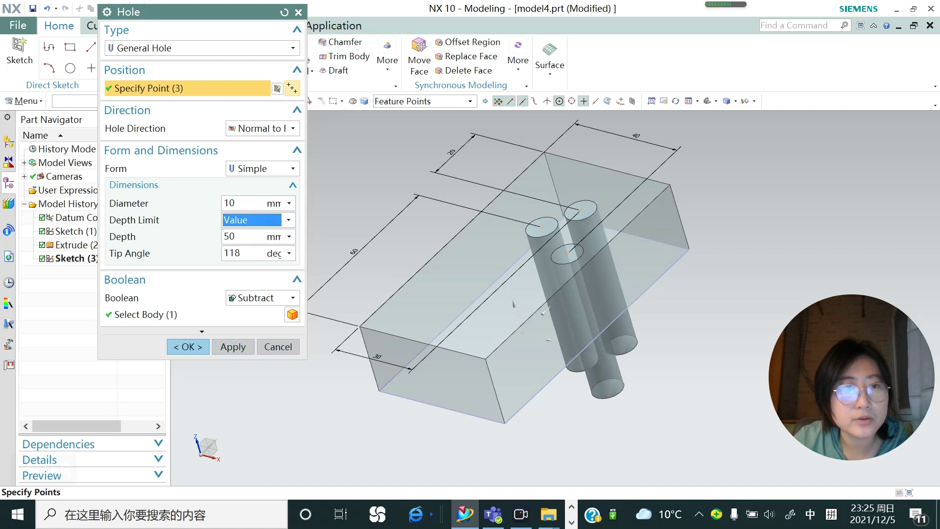
Set hole depth to 10 mm and tip angle to 60°, keeping Boolean Subtract.
key("Tab")
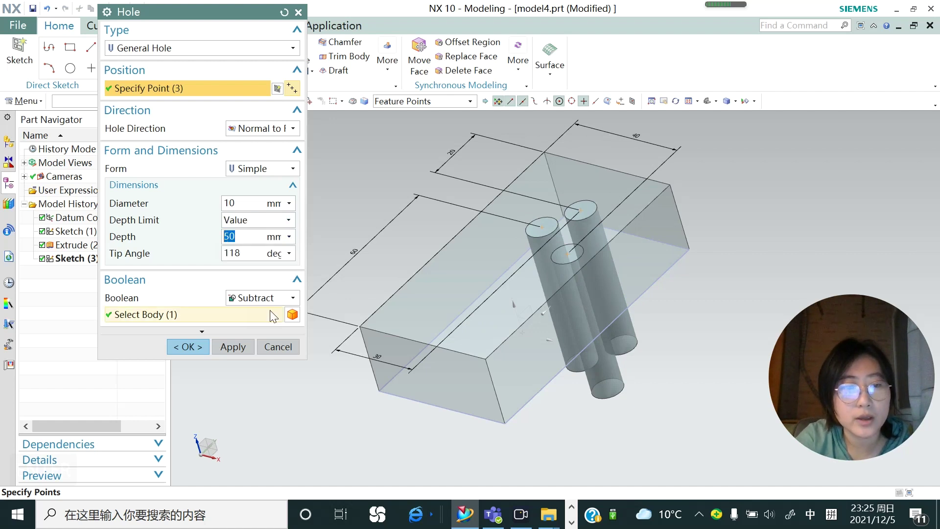
type("25")
key("Return")
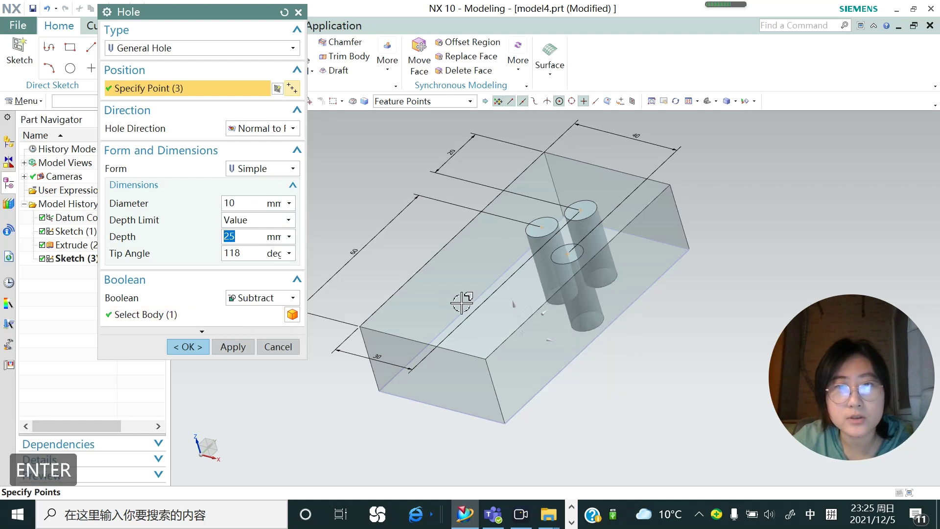
middle_click_drag(461, 302, 509, 294)
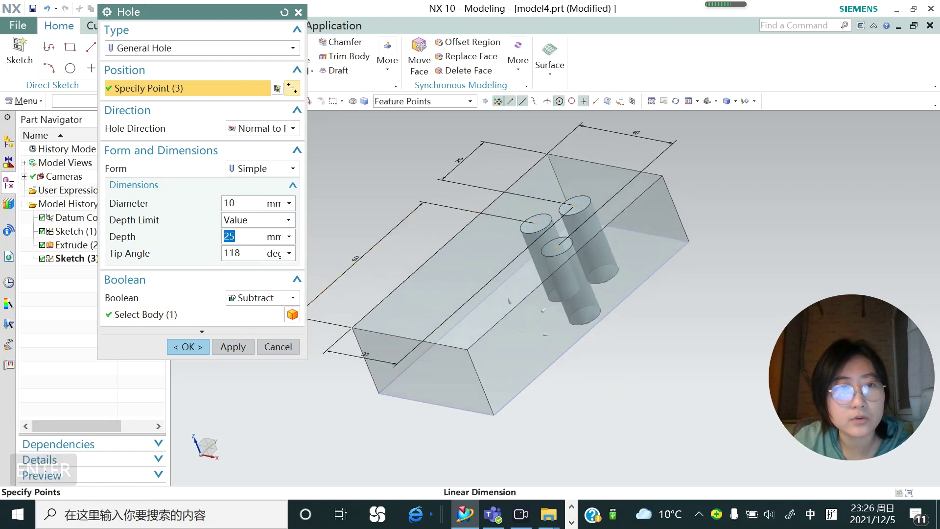
type("10")
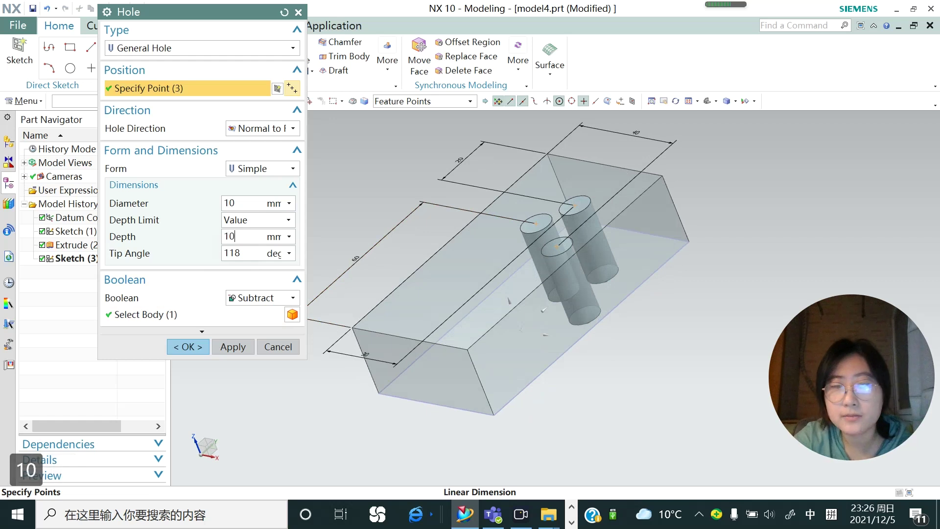
key("Return")
middle_click_drag(531, 255, 555, 275)
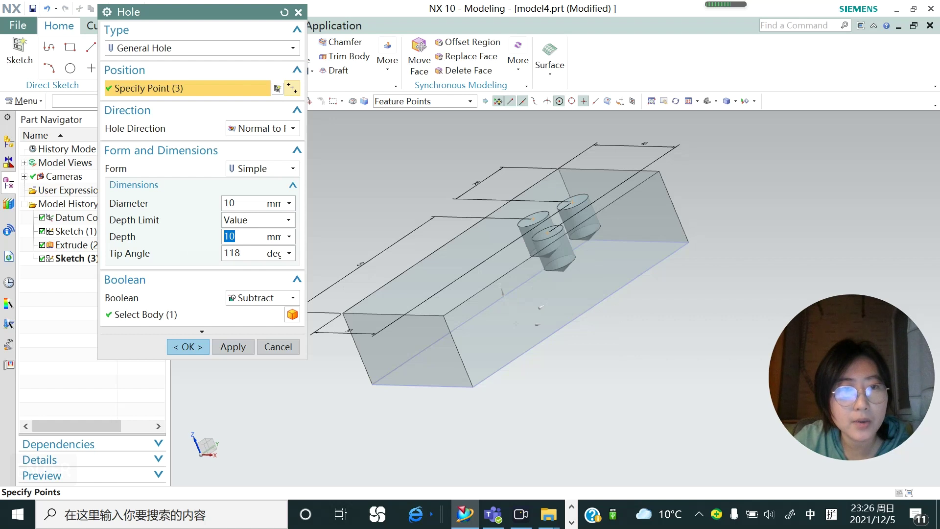
type("60")
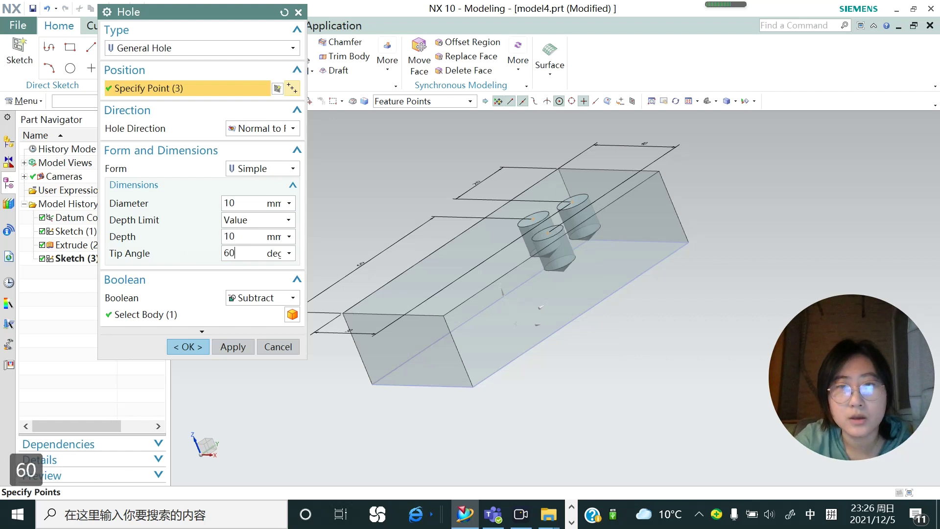
key("Return")
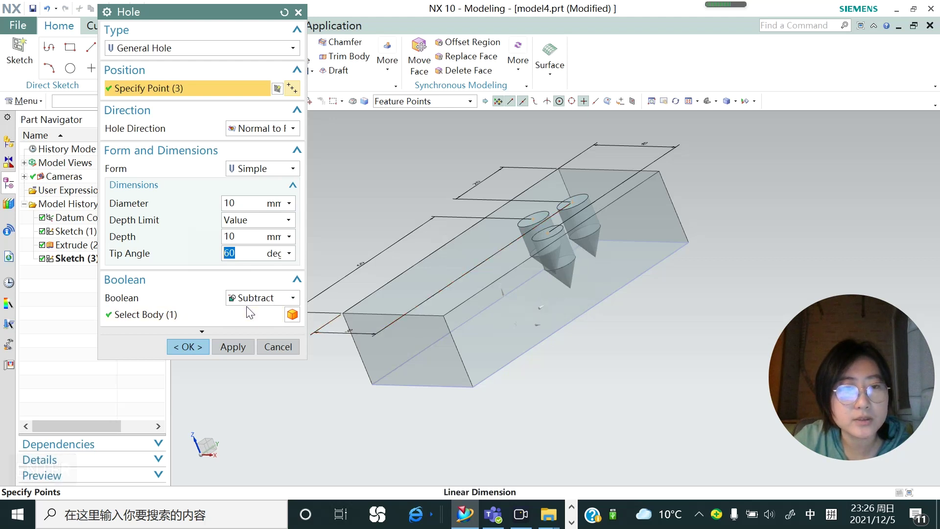
left_click(293, 299)
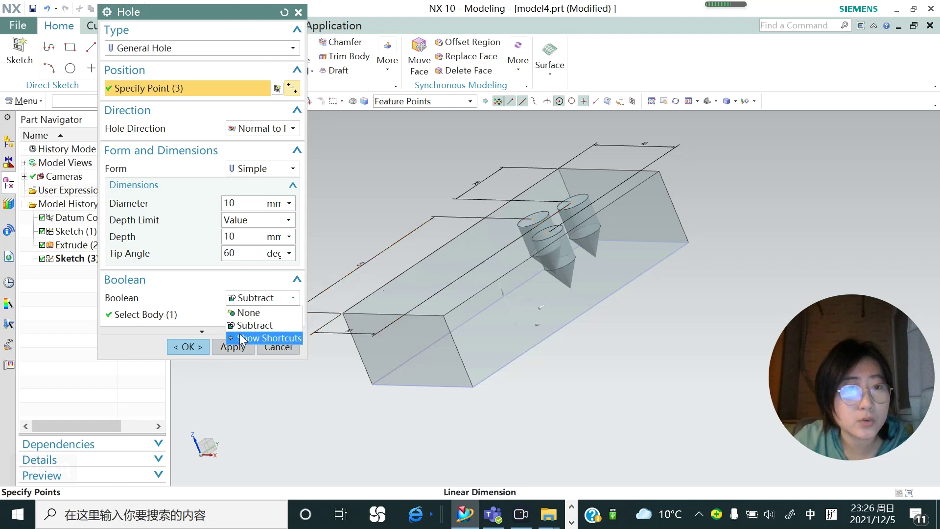
left_click(244, 325)
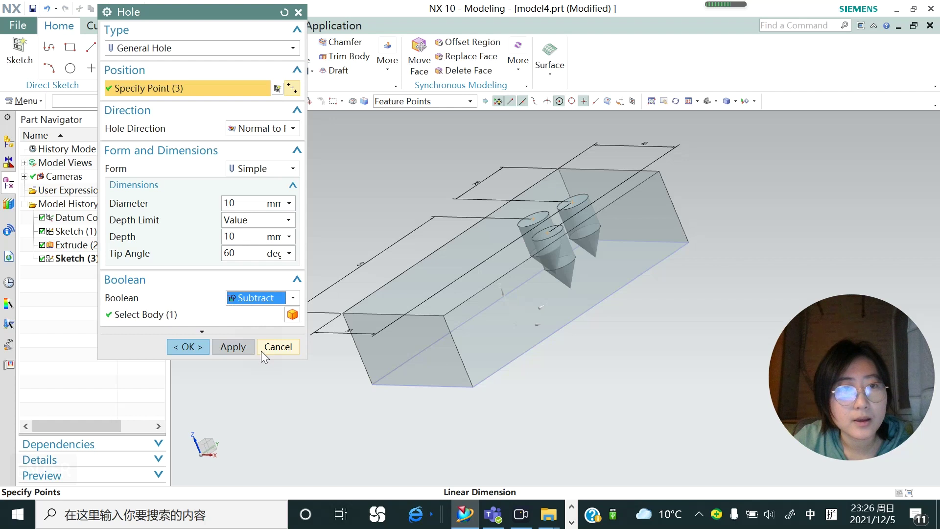
Keep the depth limit at Value and close the Hole dialog.
left_click(243, 348)
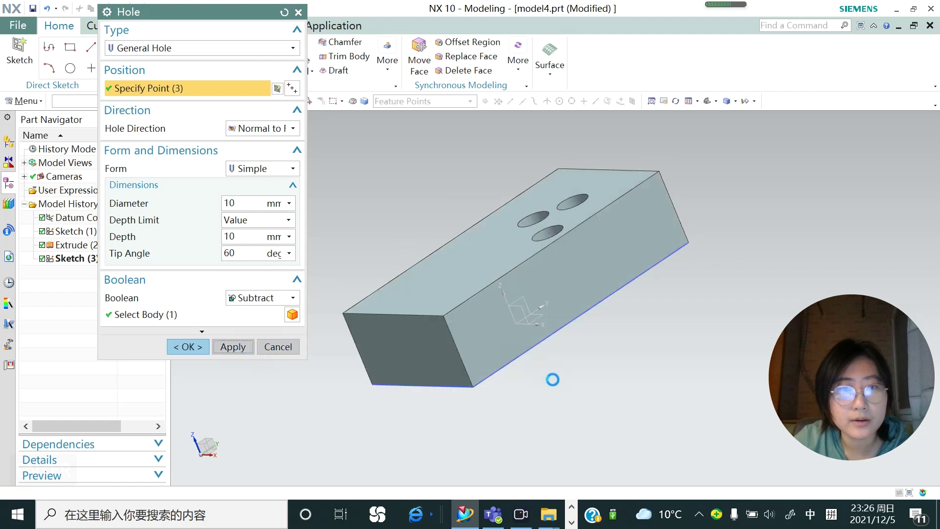
left_click(288, 220)
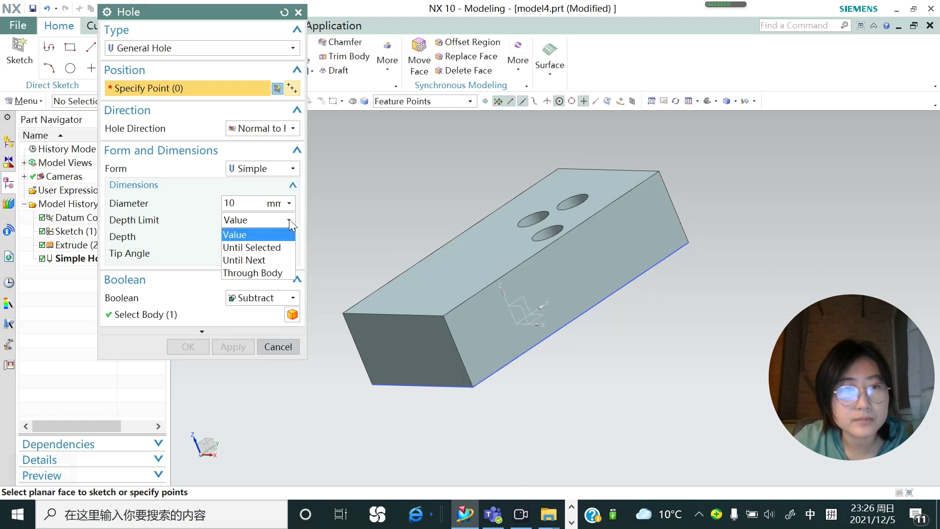
left_click(286, 345)
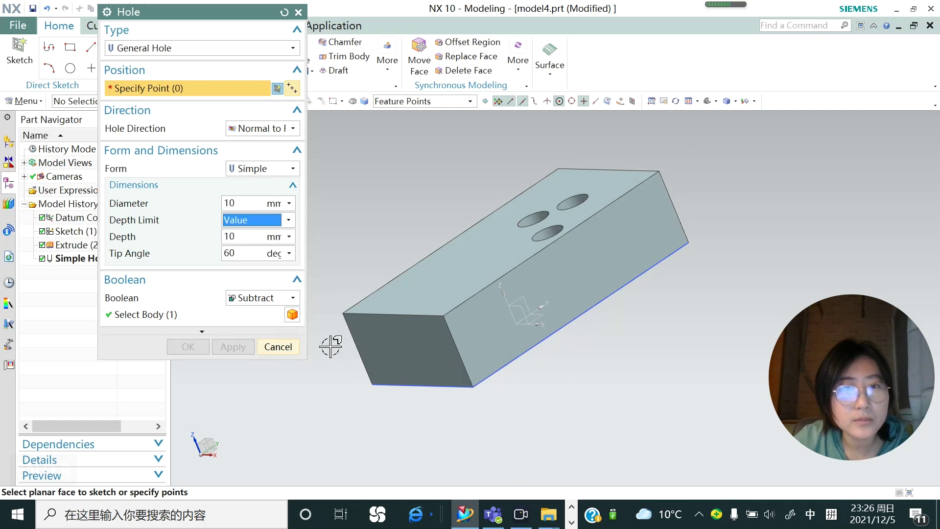
left_click(288, 347)
Create an empty Sketch (4) on the block's side face and return to modeling.
left_click(19, 49)
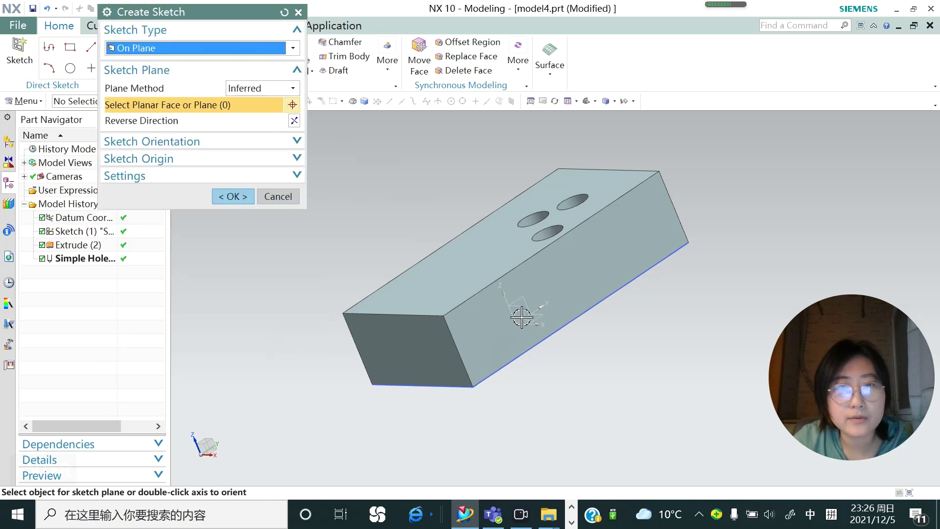
left_click(526, 298)
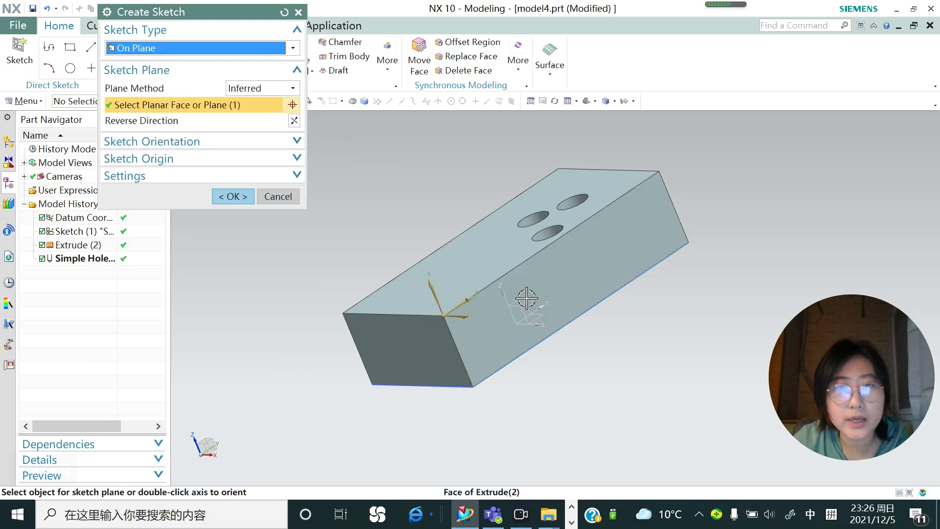
left_click(233, 196)
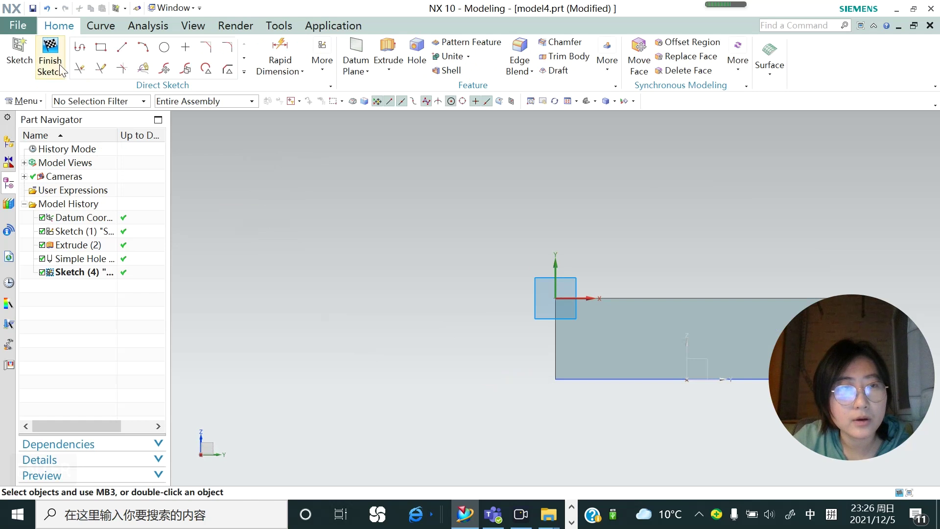
left_click(50, 54)
mouse_move(372, 269)
middle_mouse_down()
mouse_move(405, 314)
mouse_move(393, 287)
middle_mouse_up()
scroll(393, 287, "down", 3)
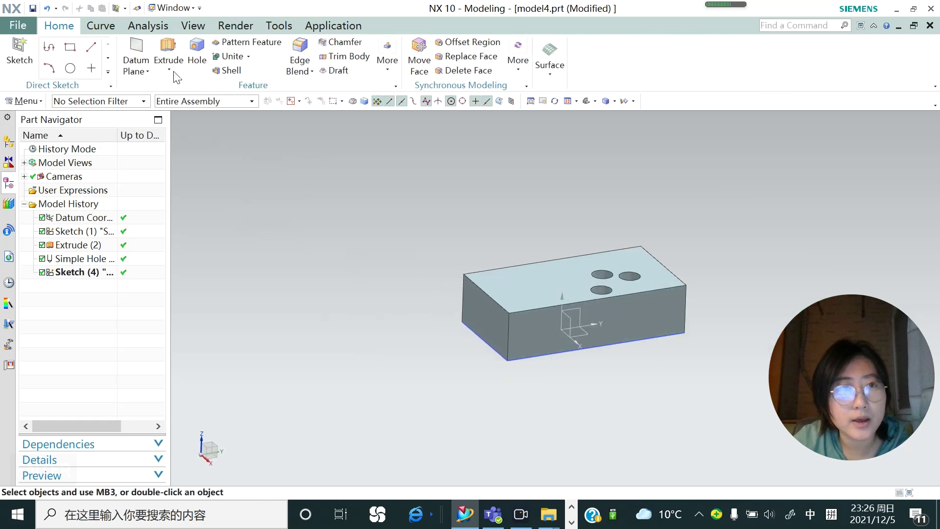
left_click(147, 72)
Create a datum plane offset 10 mm from the XY plane.
left_click(152, 88)
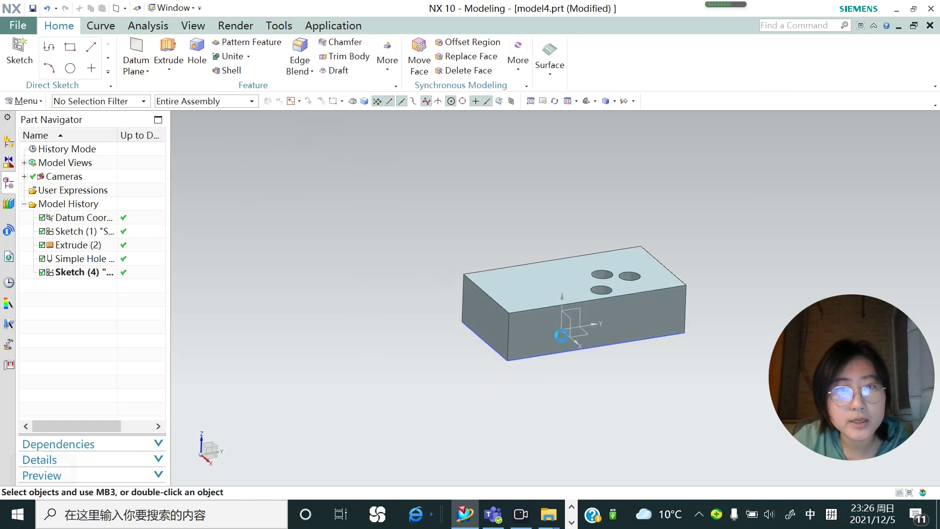
left_click(586, 335)
left_click(642, 350)
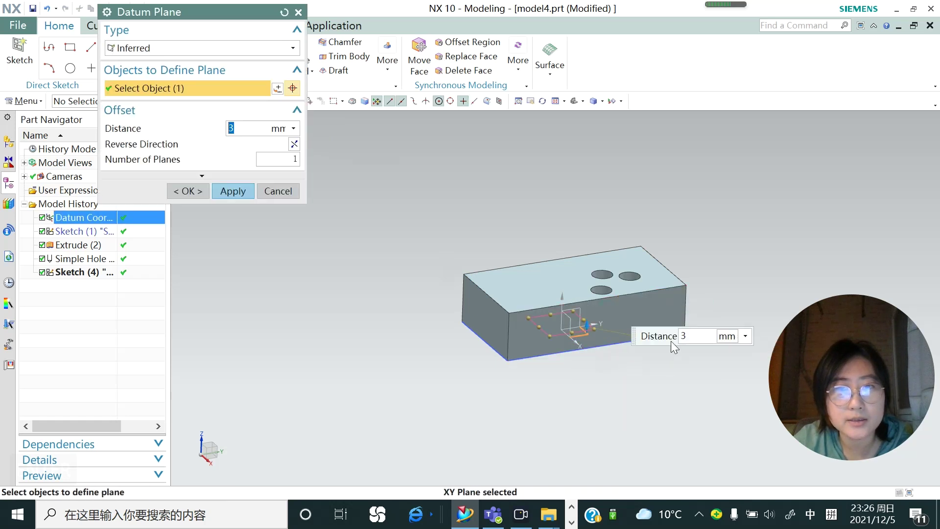
middle_click_drag(672, 346, 709, 340)
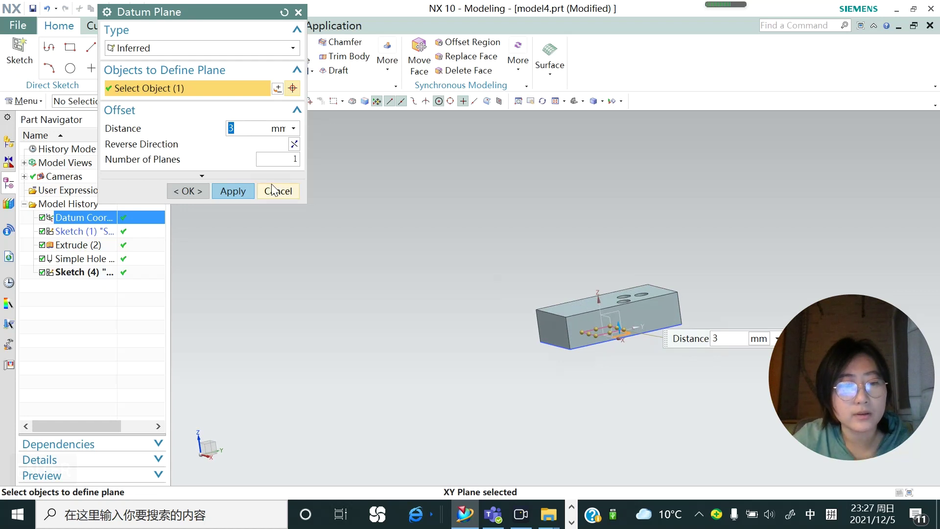
type("10")
key("Return")
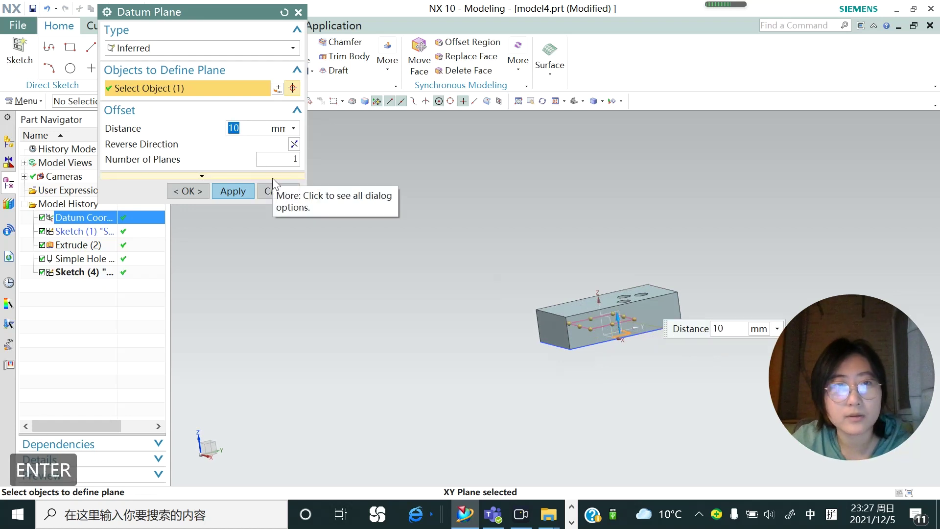
left_click(201, 191)
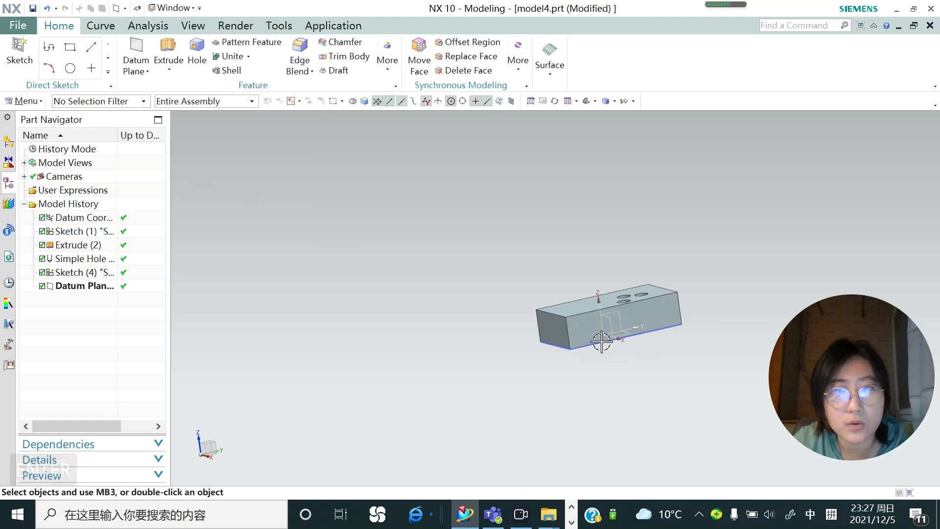
Edit the datum plane's parameters and enlarge it to 180 by 134 around the block.
middle_click_drag(601, 347, 603, 348)
left_click(96, 285)
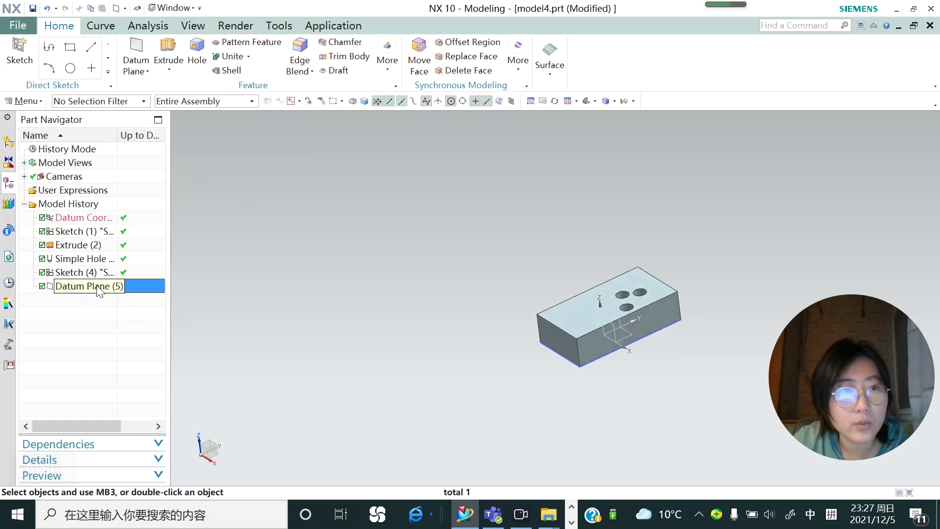
right_click(96, 285)
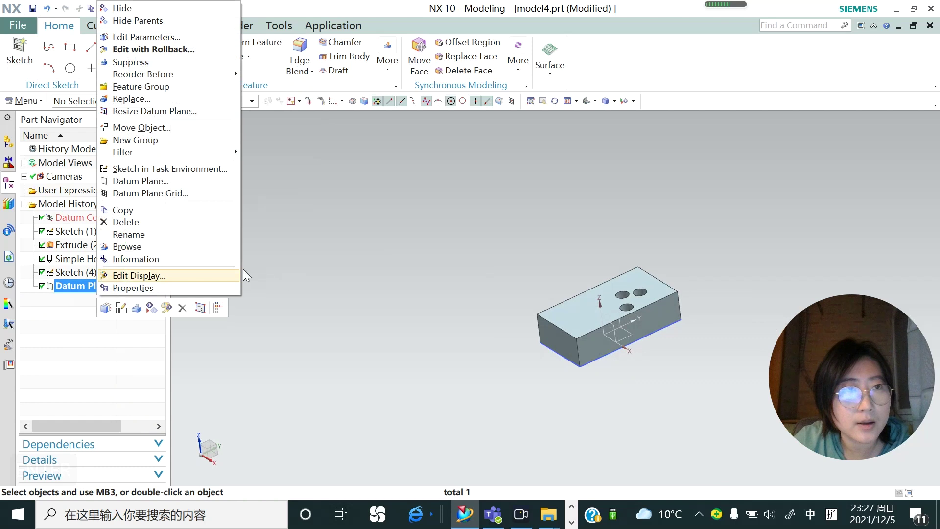
left_click(601, 343)
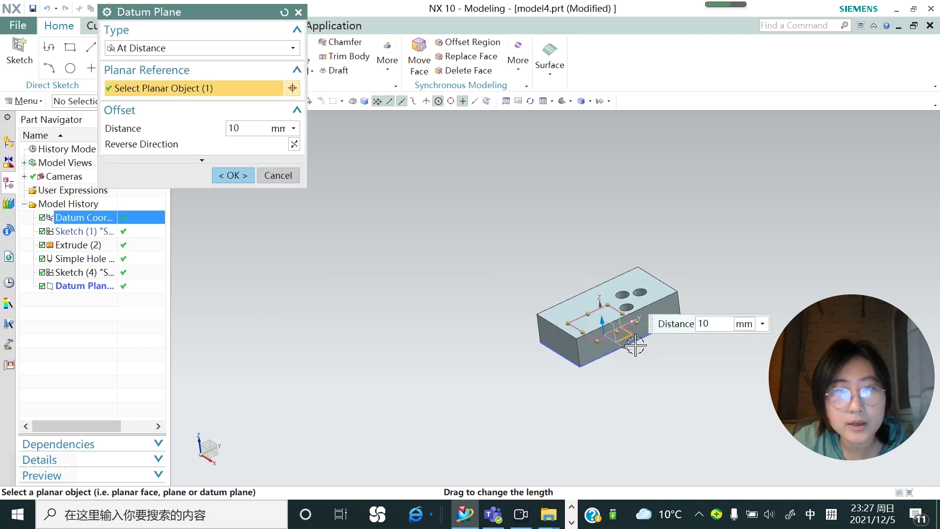
left_click_drag(587, 313, 531, 279)
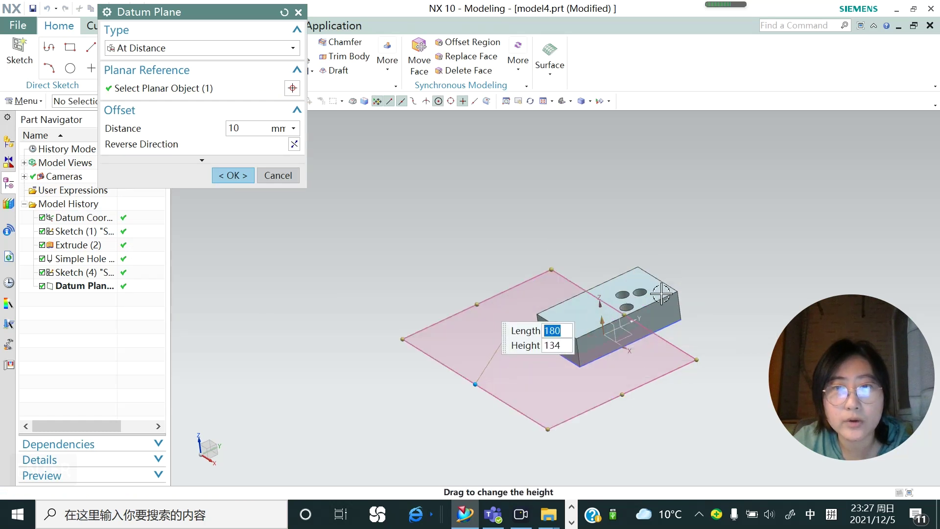
left_click_drag(598, 304, 506, 269)
left_click(234, 175)
scroll(510, 279, "down", 2)
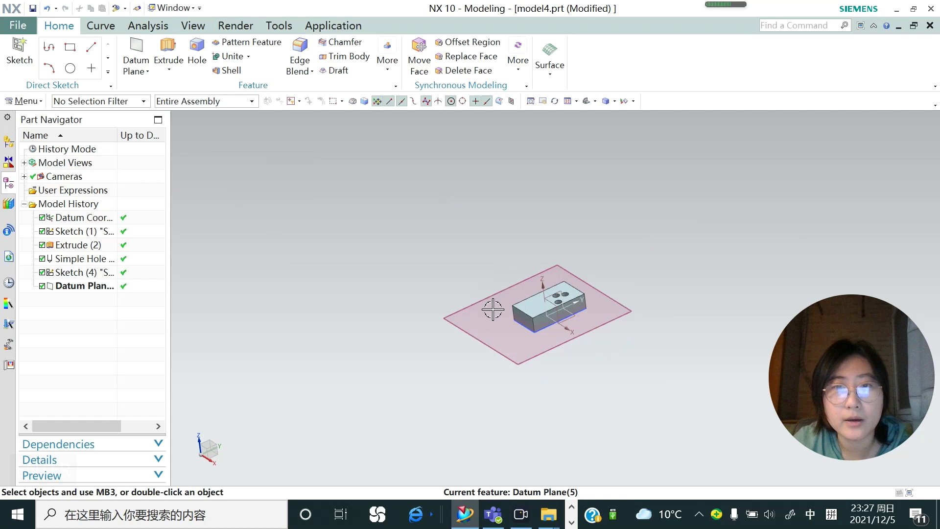
middle_click_drag(493, 308, 517, 327)
scroll(517, 327, "up", 2)
scroll(392, 278, "down", 2)
scroll(498, 287, "up", 2)
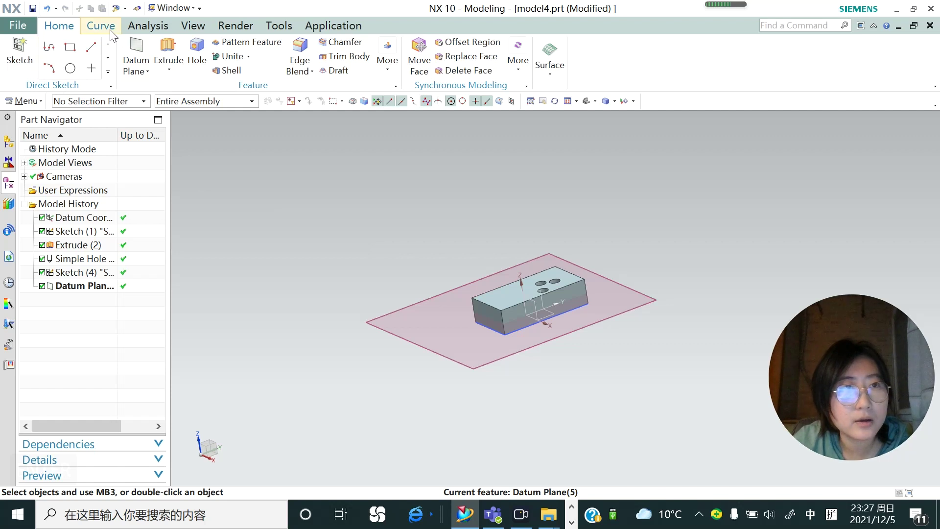
Start a 10 mm hole and sketch its position point on the block's top face.
left_click(196, 54)
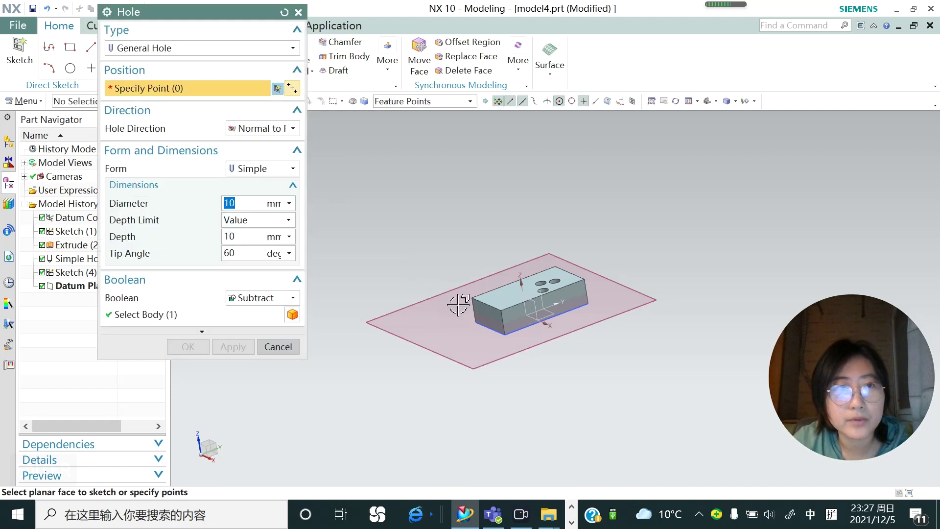
scroll(539, 303, "up", 2)
left_click(490, 280)
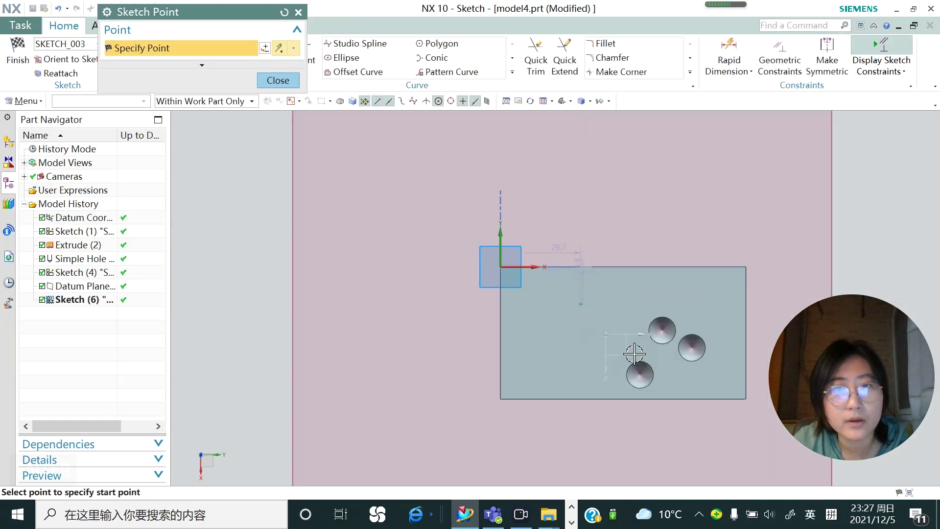
left_click(580, 304)
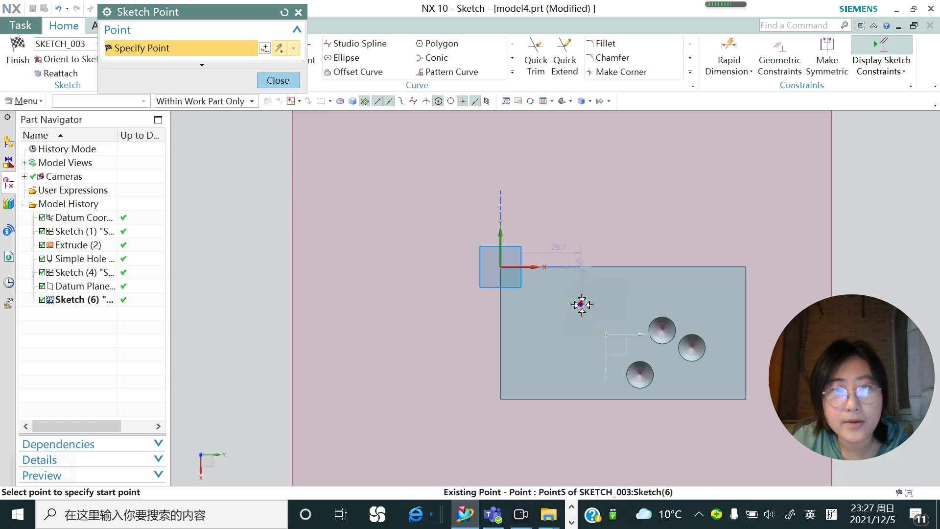
left_click(292, 82)
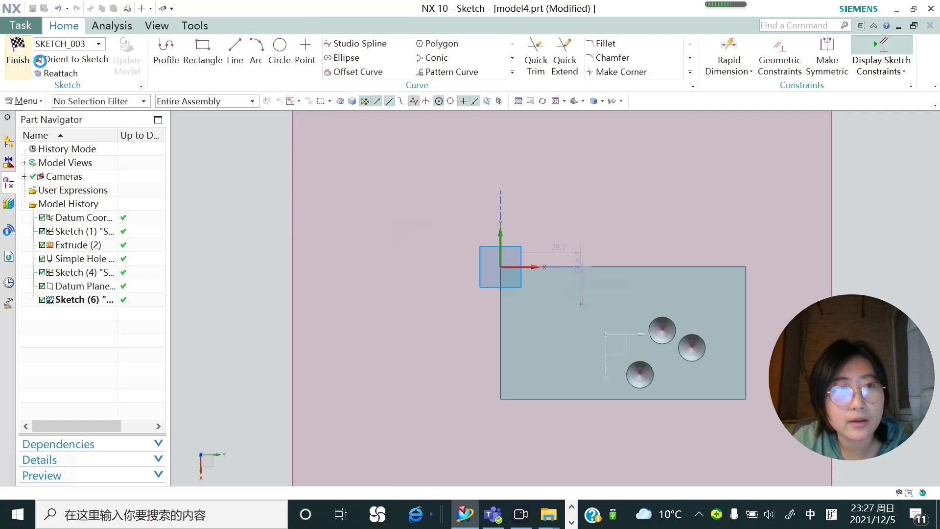
left_click(18, 53)
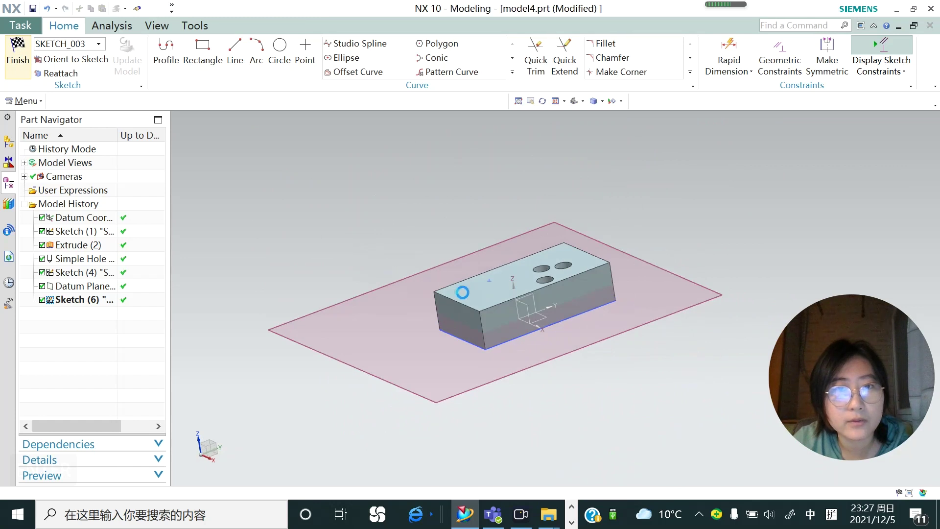
mouse_move(491, 325)
middle_mouse_down()
mouse_move(447, 275)
mouse_move(436, 281)
mouse_move(363, 253)
middle_mouse_up()
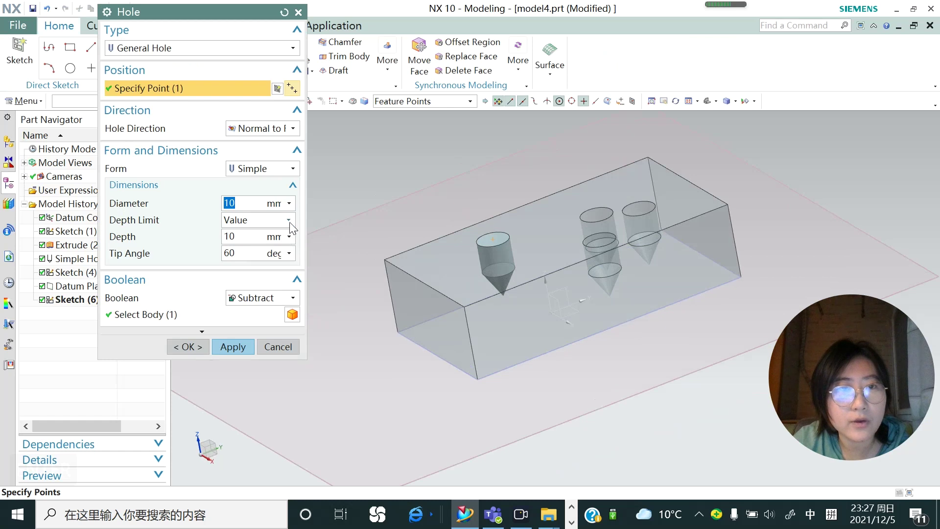
Keep the hole form Simple and limit its depth to the selected datum plane.
left_click(293, 169)
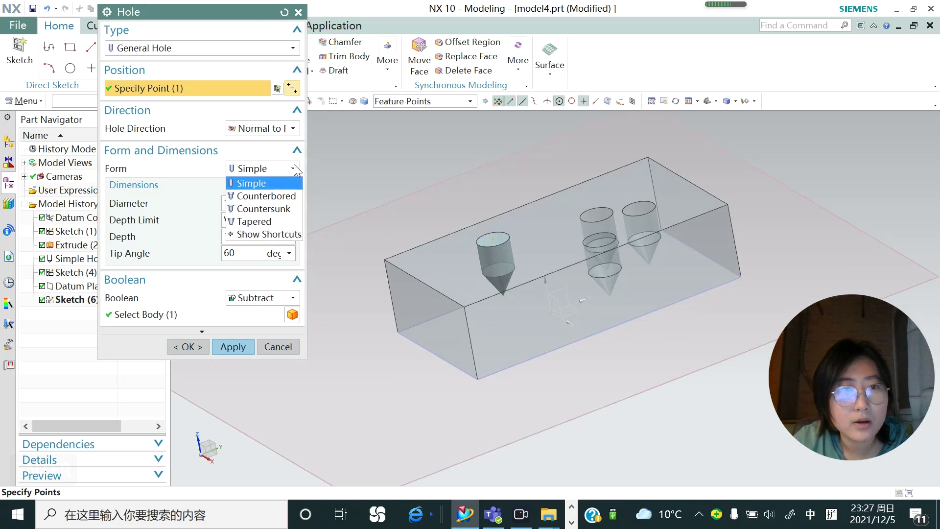
left_click(196, 168)
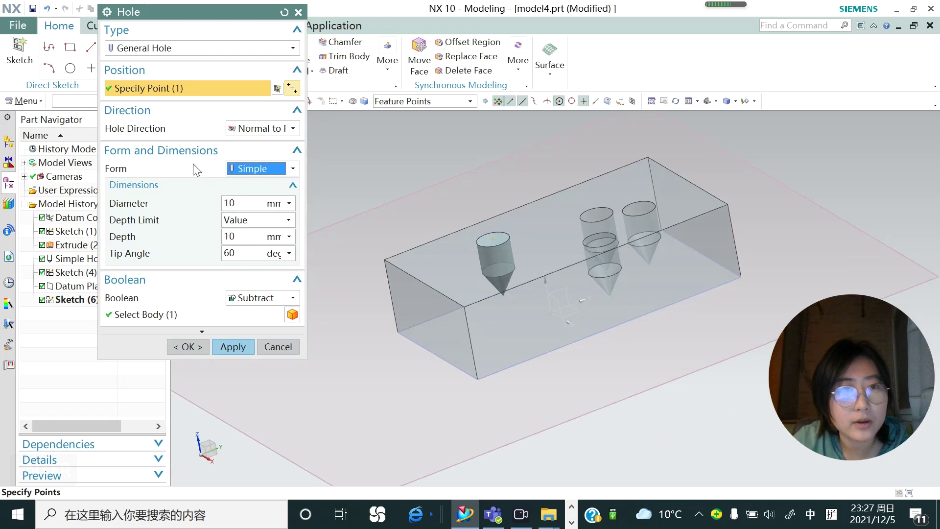
left_click(289, 218)
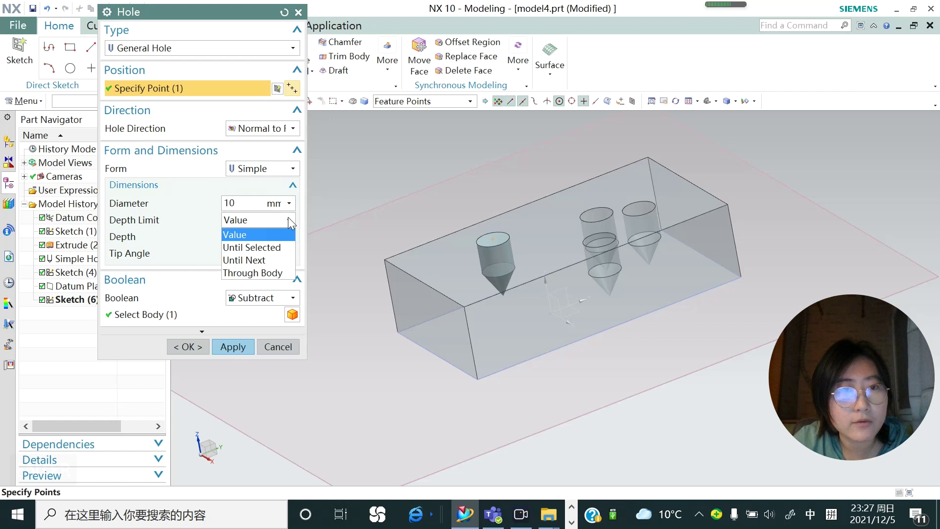
left_click(276, 245)
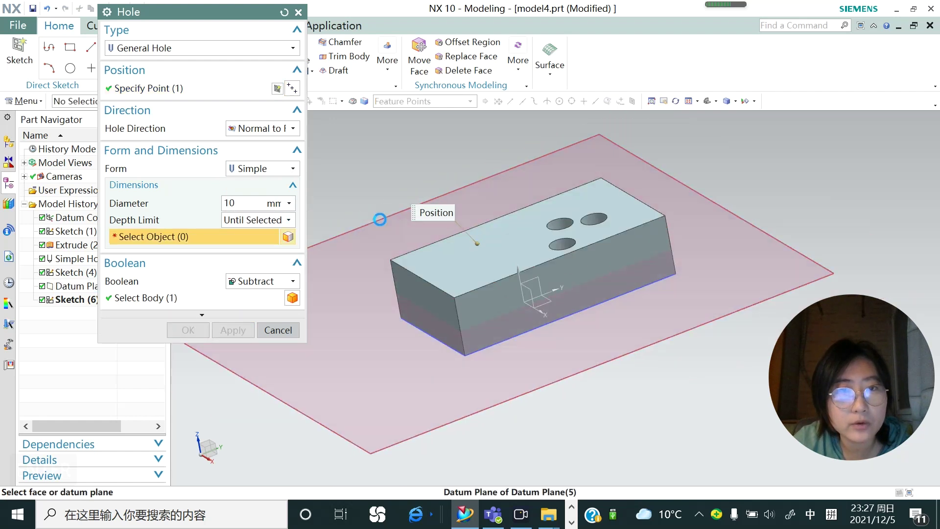
left_click(379, 219)
middle_click_drag(434, 325, 370, 269)
scroll(500, 279, "up", 2)
scroll(462, 305, "down", 2)
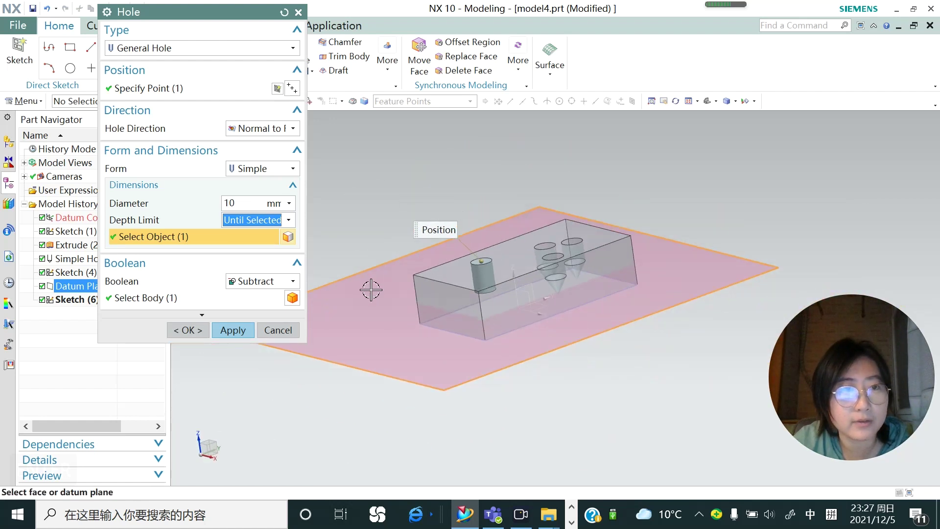
Switch the hole's depth limit to Until Next and inspect the preview.
left_click(289, 221)
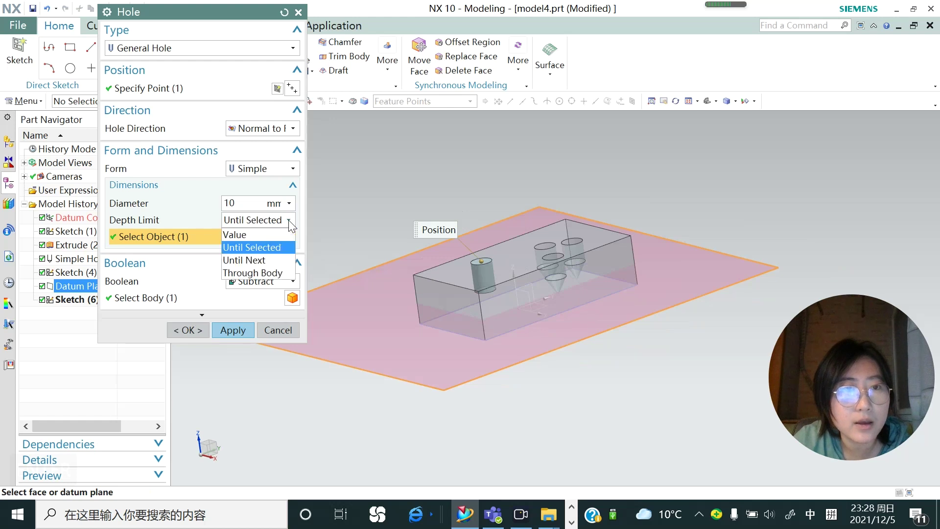
left_click(259, 260)
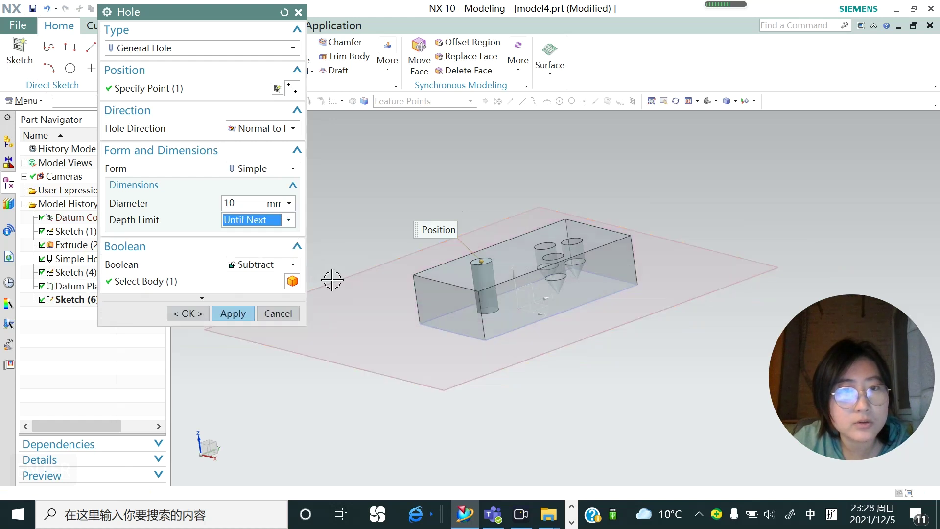
middle_click_drag(413, 415, 463, 307)
scroll(465, 316, "up", 2)
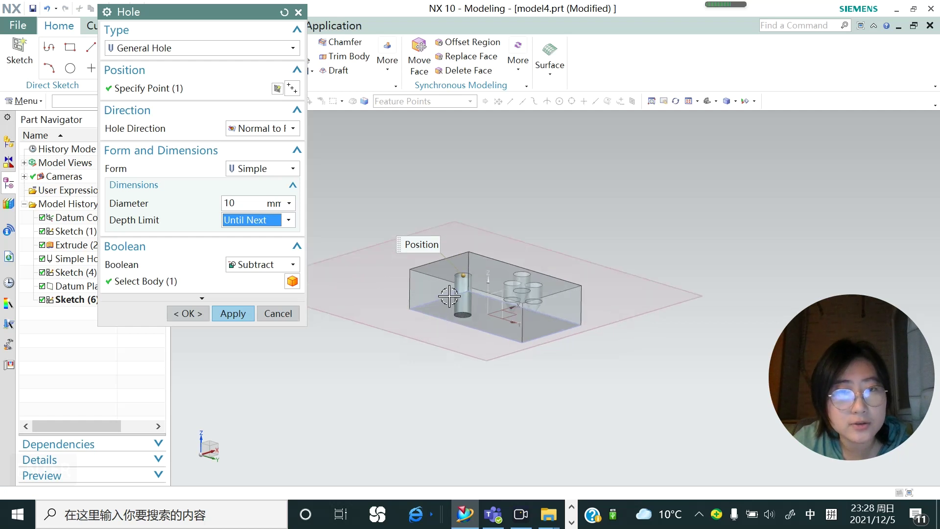
middle_click_drag(451, 290, 446, 316)
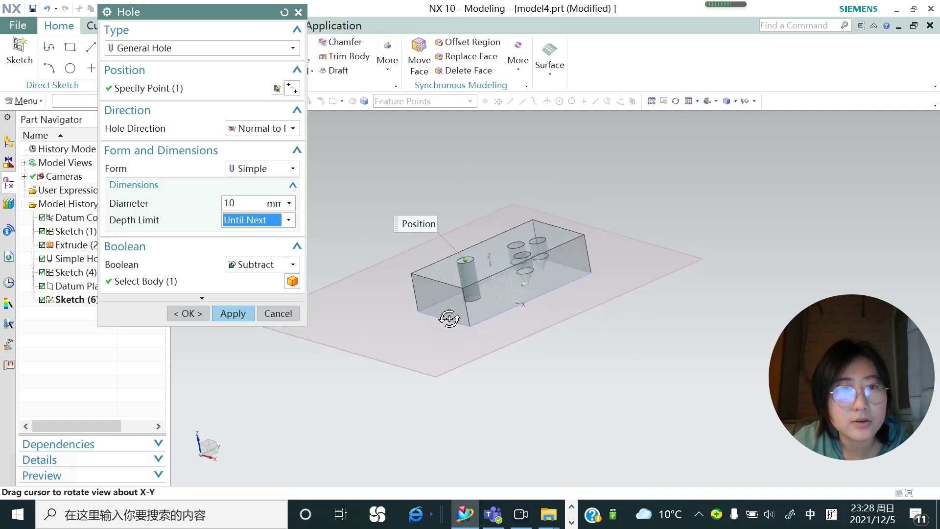
Cancel the hole and discard its position sketch.
left_click(289, 220)
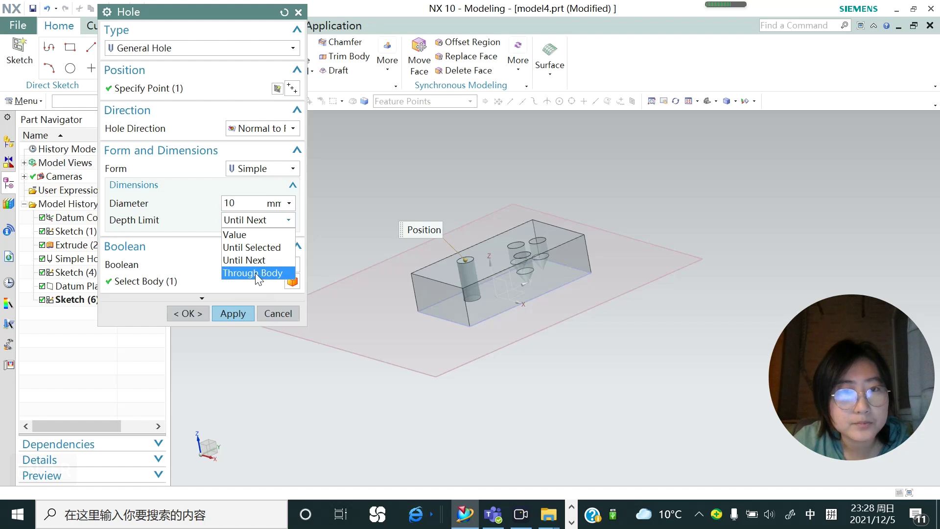
left_click(281, 313)
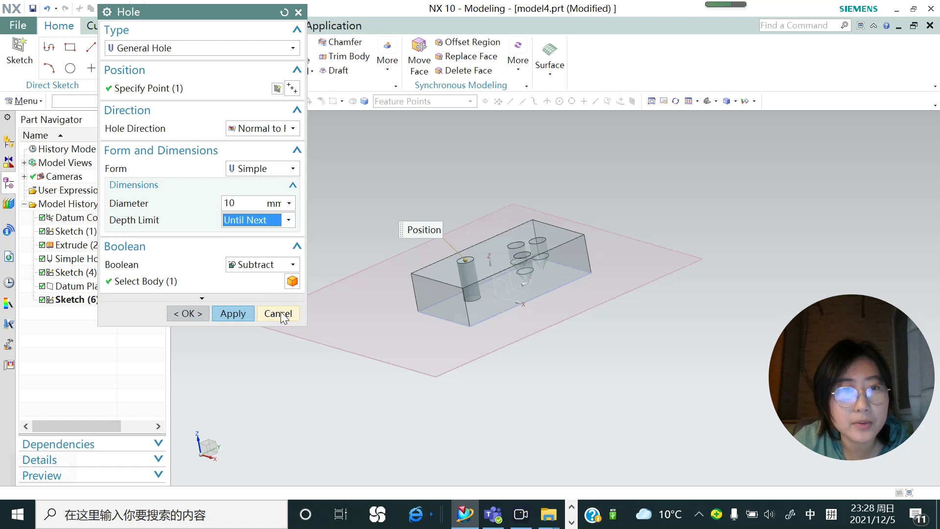
left_click(281, 314)
left_click(590, 274)
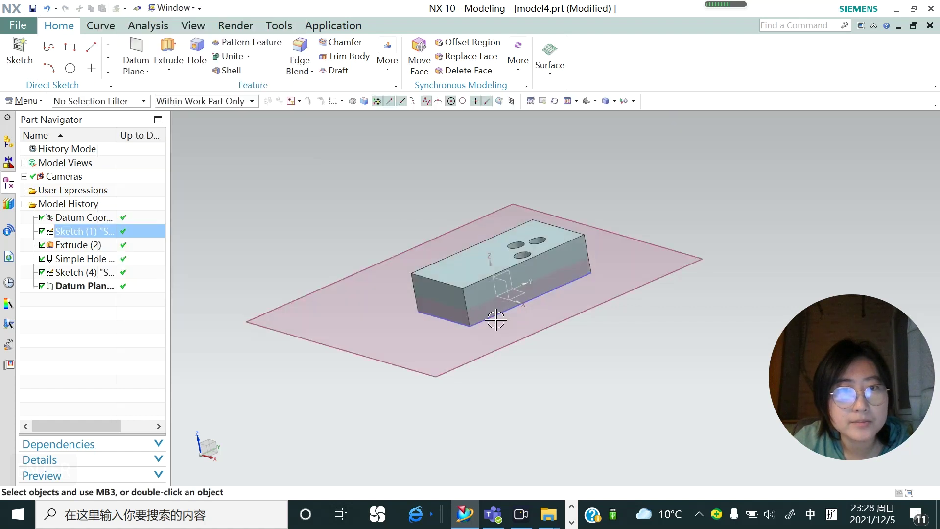
Create a new sketch on the datum plane.
left_click(19, 49)
left_click(454, 237)
left_click(230, 196)
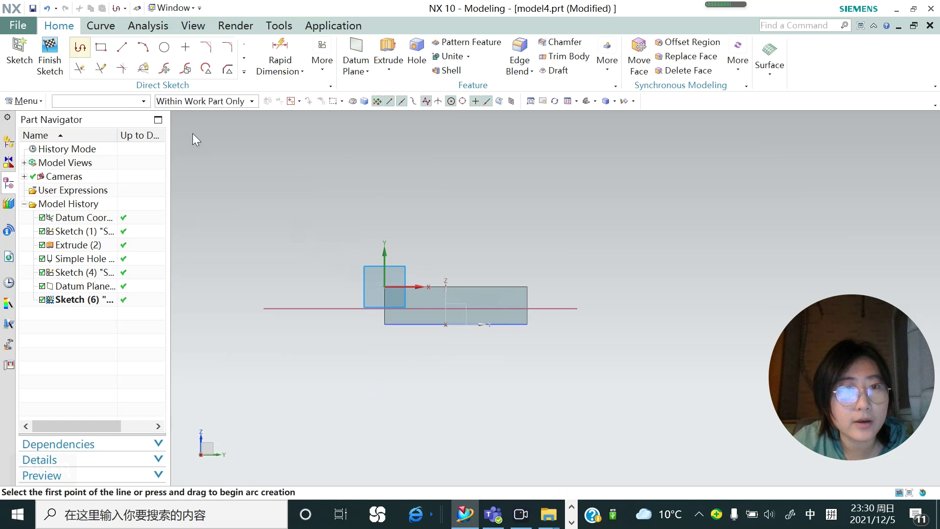
scroll(418, 322, "up", 3)
Draw the closed L profile with lines of 22, 28, 11, 18 and 11 mm.
left_click(352, 325)
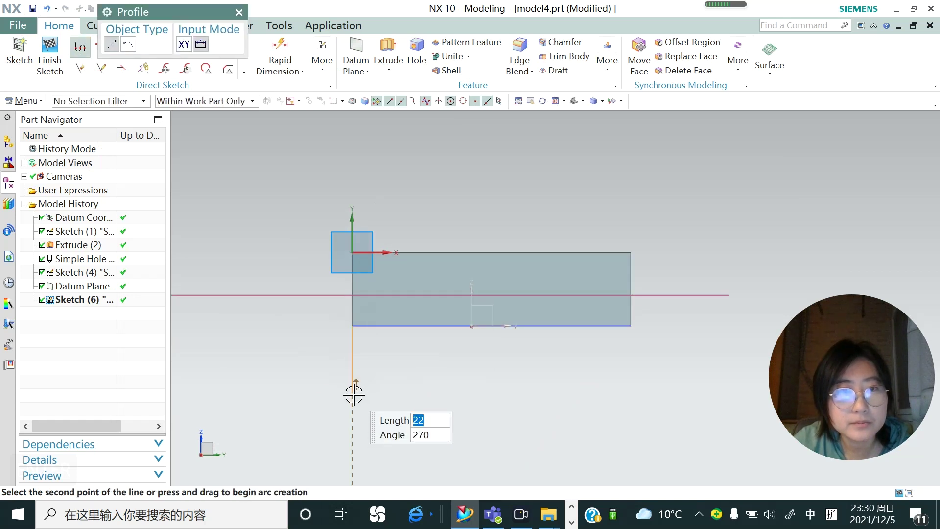
left_click(352, 392)
left_click(438, 392)
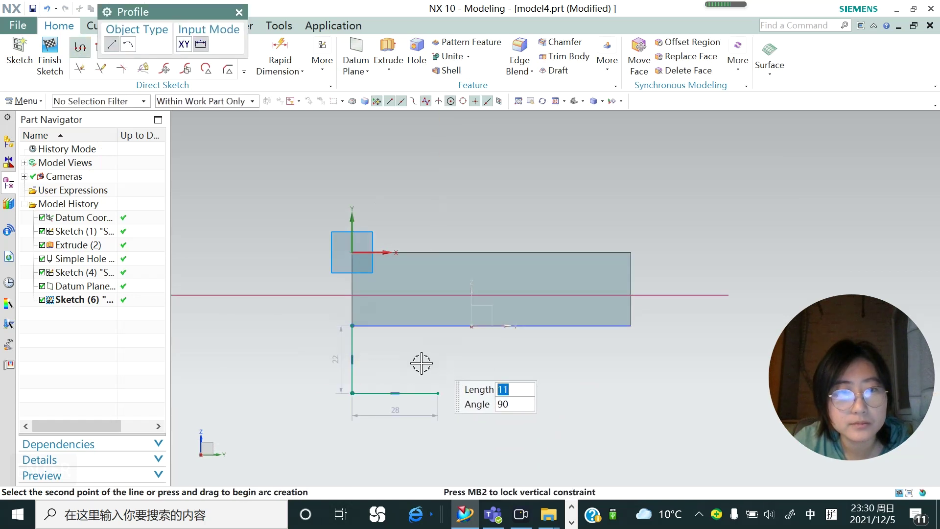
left_click(437, 360)
left_click(383, 360)
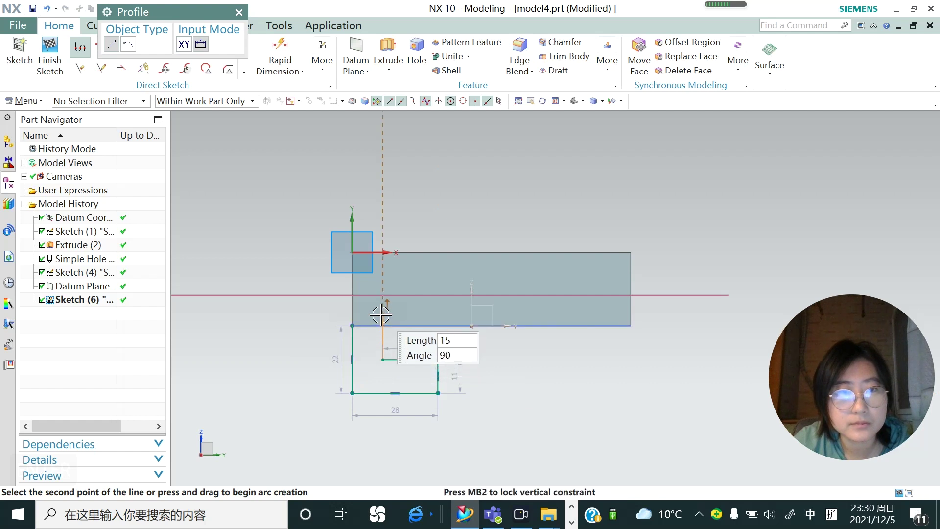
left_click(381, 325)
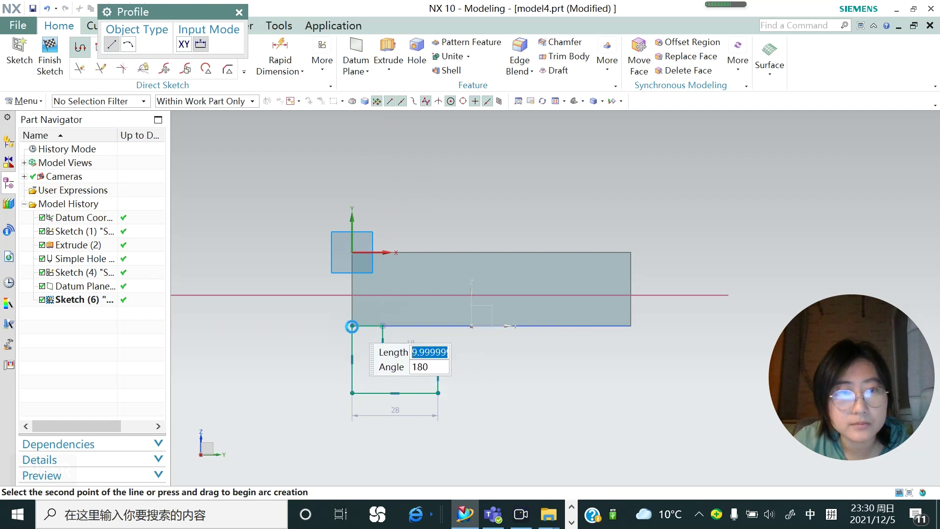
left_click(238, 13)
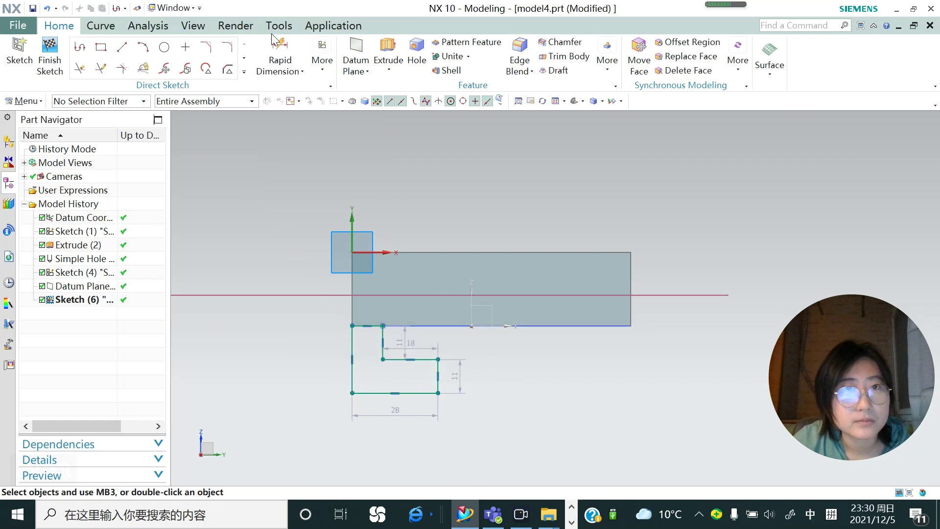
Extrude the profile 49 mm, reversed into the block, and unite it with the body.
left_click(389, 64)
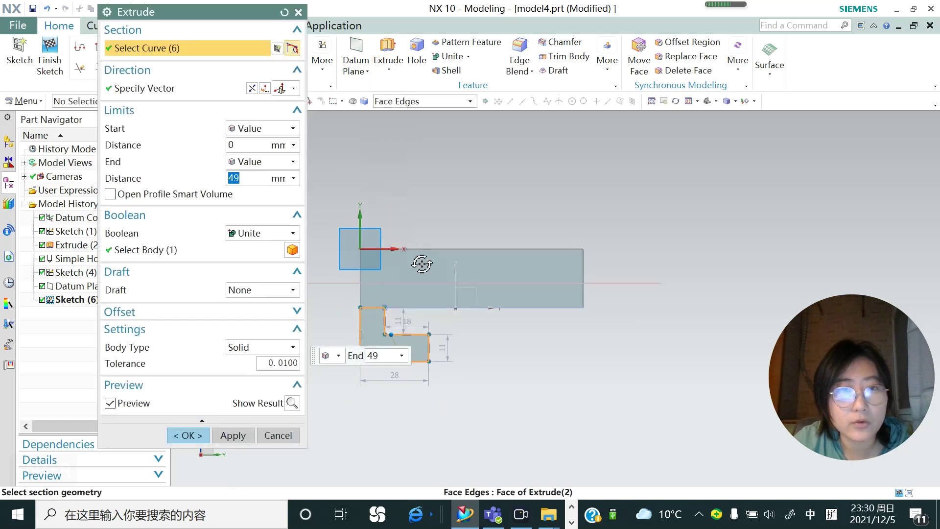
key("Home")
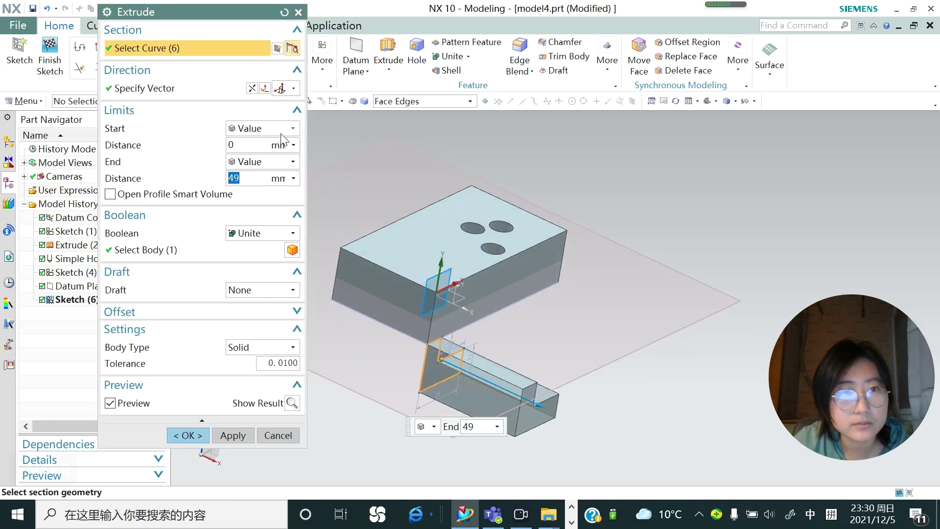
left_click(252, 88)
middle_click_drag(410, 302, 410, 308)
middle_click(411, 309)
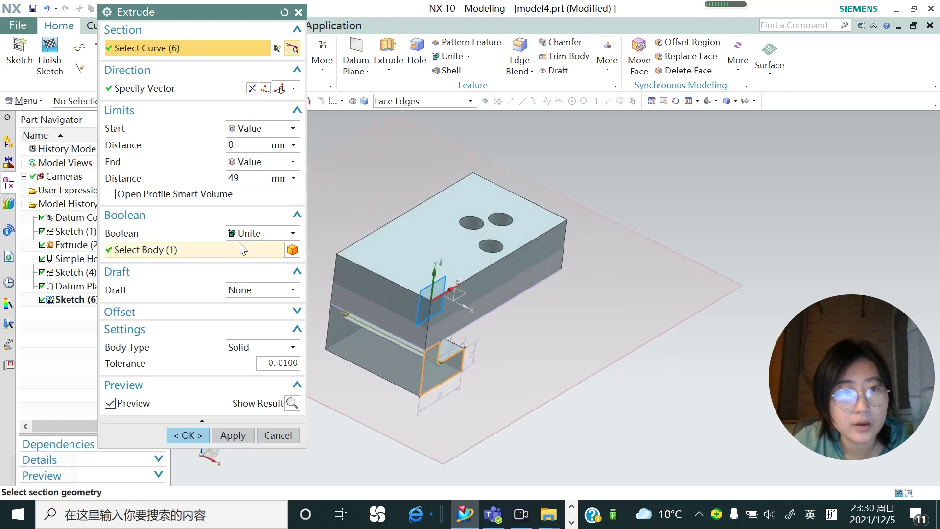
left_click(233, 435)
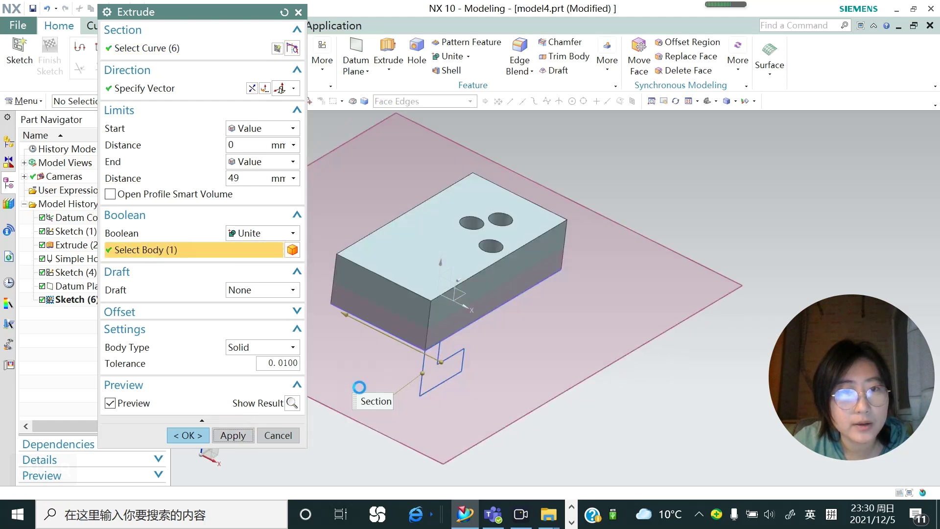
left_click(273, 435)
middle_click_drag(450, 346, 430, 331)
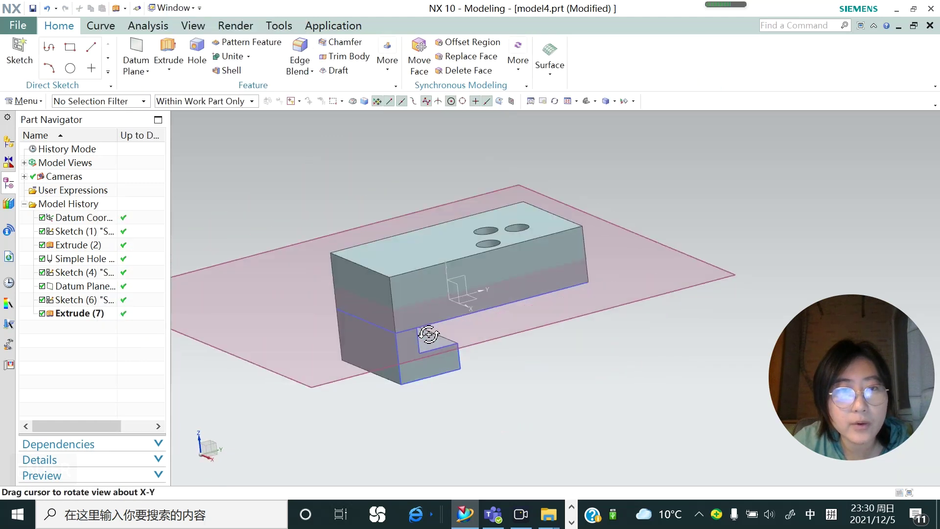
middle_click_drag(367, 321, 379, 334)
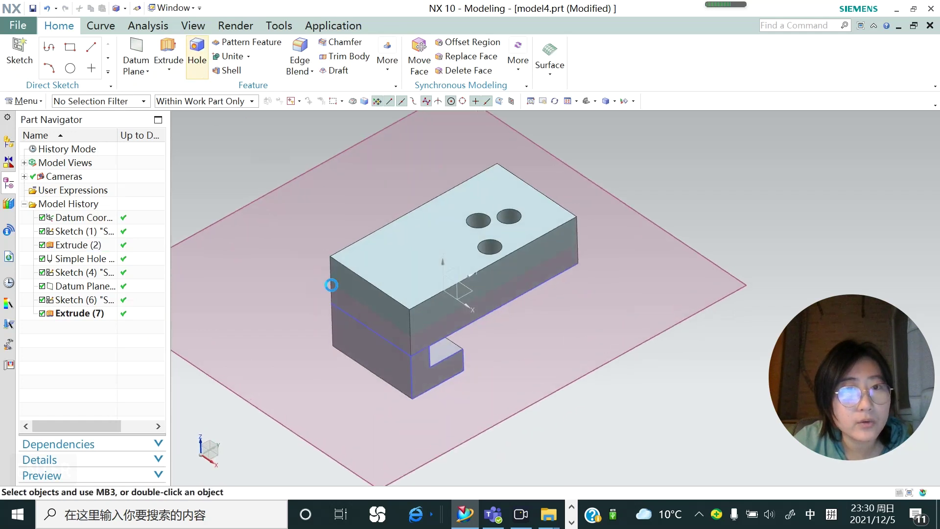
Place the hole point on the top face near the tab end and preview the 10 mm hole.
left_click(394, 271)
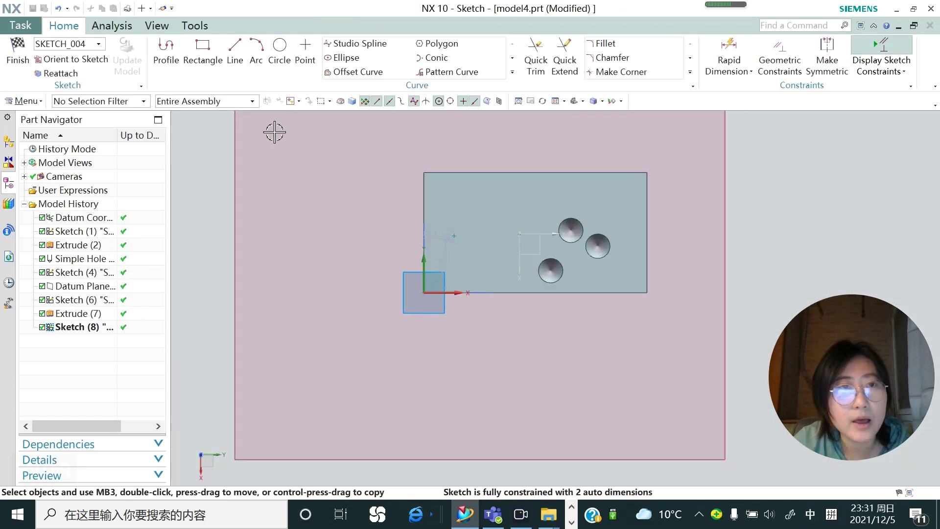
left_click(18, 54)
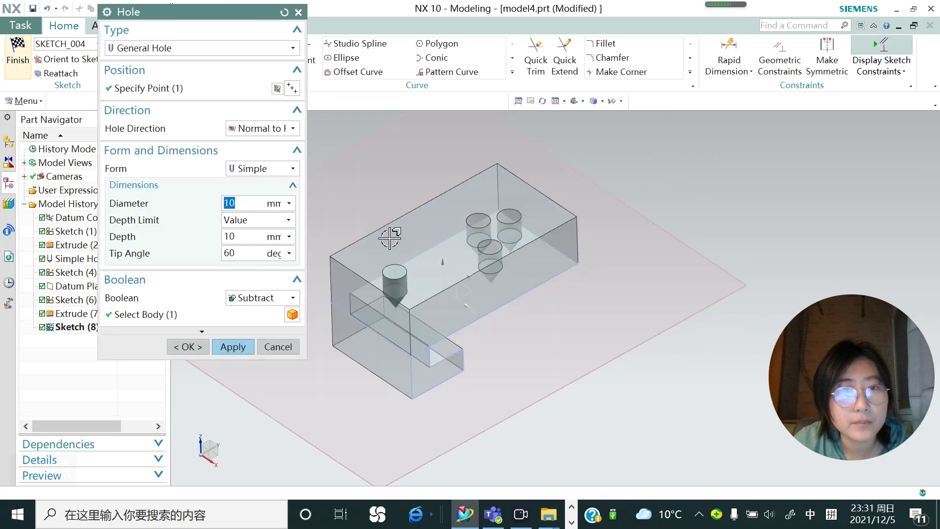
middle_click_drag(419, 308, 383, 310)
middle_click_drag(485, 256, 459, 273)
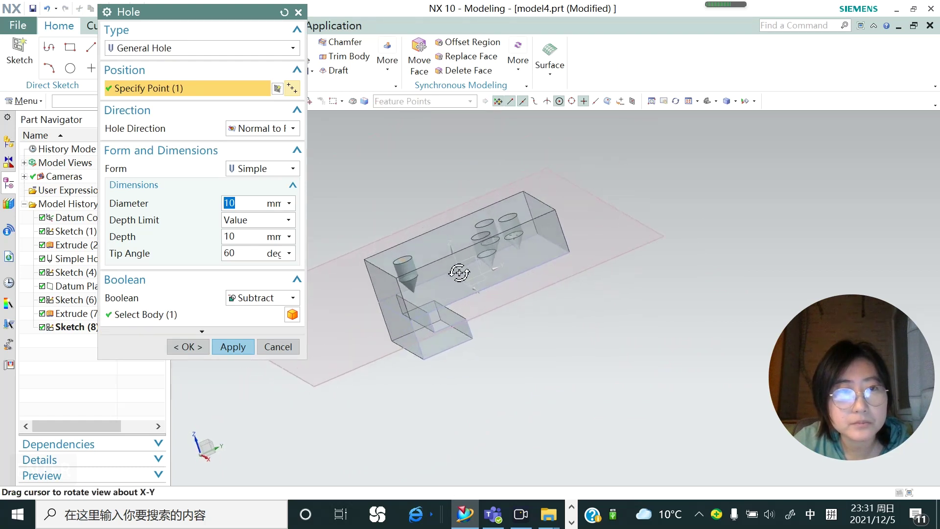
Keep the hole Simple with an Until Next depth limit and inspect the preview.
left_click(293, 170)
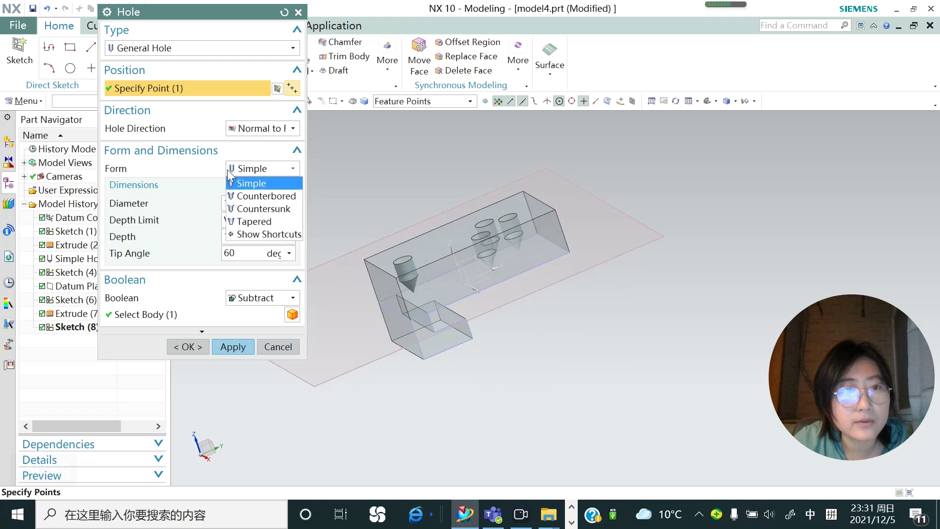
left_click(263, 184)
left_click(290, 220)
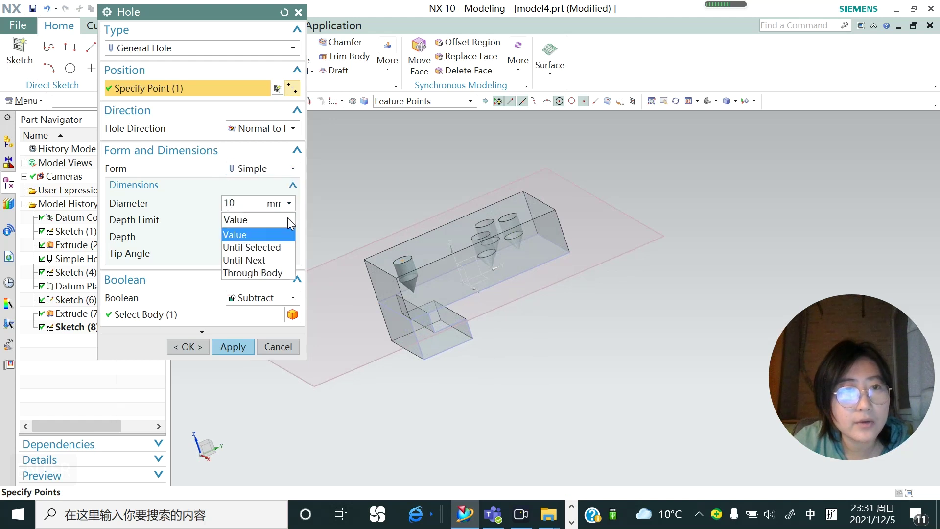
left_click(258, 260)
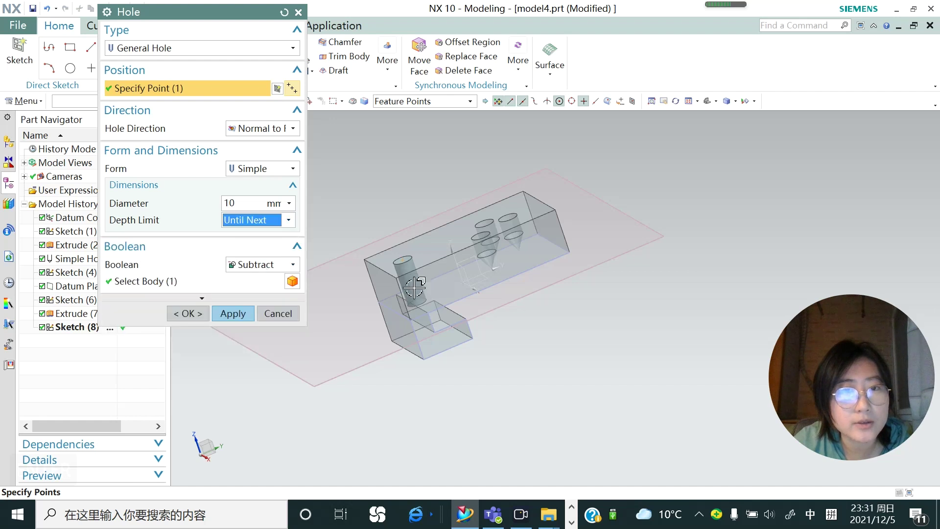
mouse_move(399, 290)
middle_mouse_down()
mouse_move(386, 269)
mouse_move(390, 287)
mouse_move(421, 284)
mouse_move(410, 304)
mouse_move(387, 300)
middle_mouse_up()
scroll(410, 306, "down", 2)
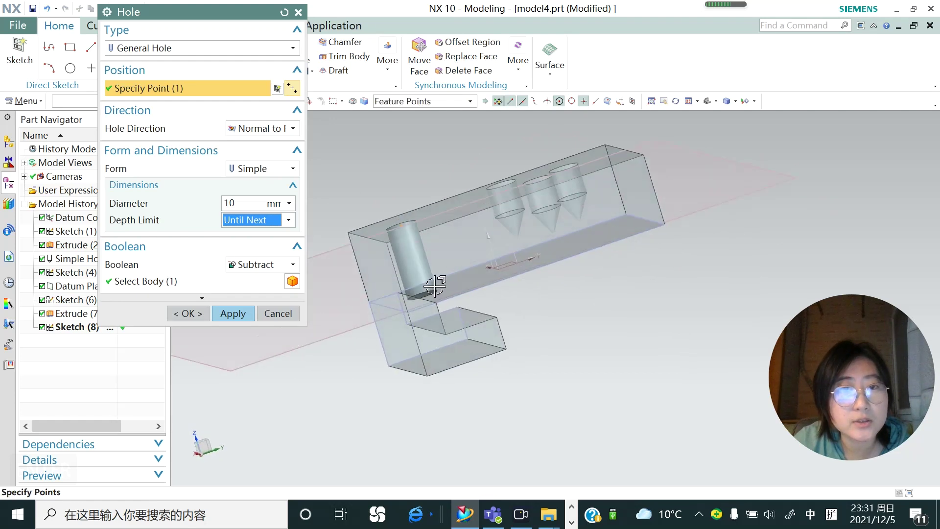
middle_click_drag(417, 248, 435, 290)
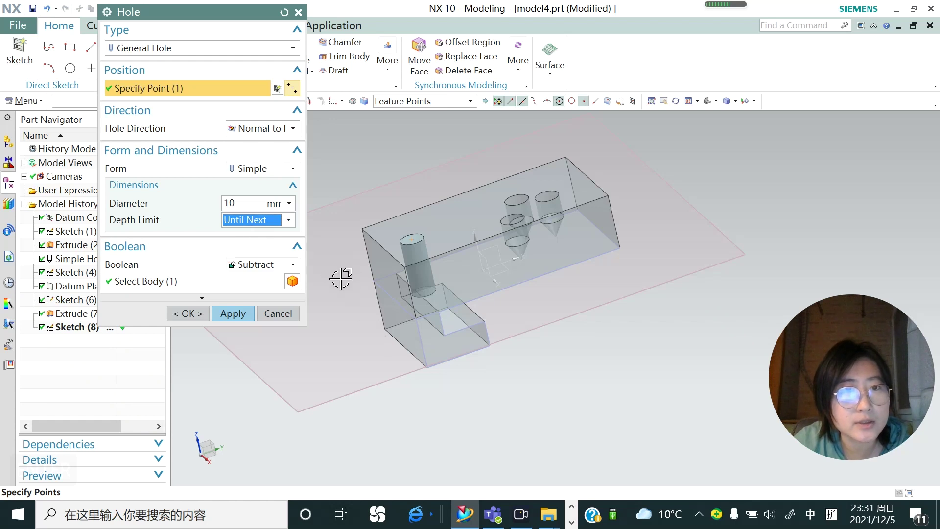
middle_click_drag(421, 297, 425, 263)
scroll(437, 304, "up", 2)
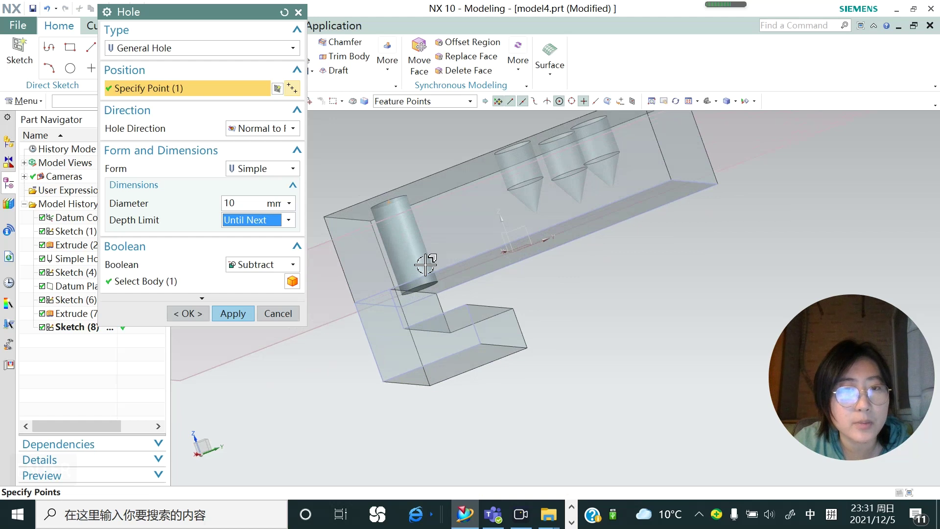
Set the 10 mm hole's depth to Through Body and apply it.
left_click(289, 220)
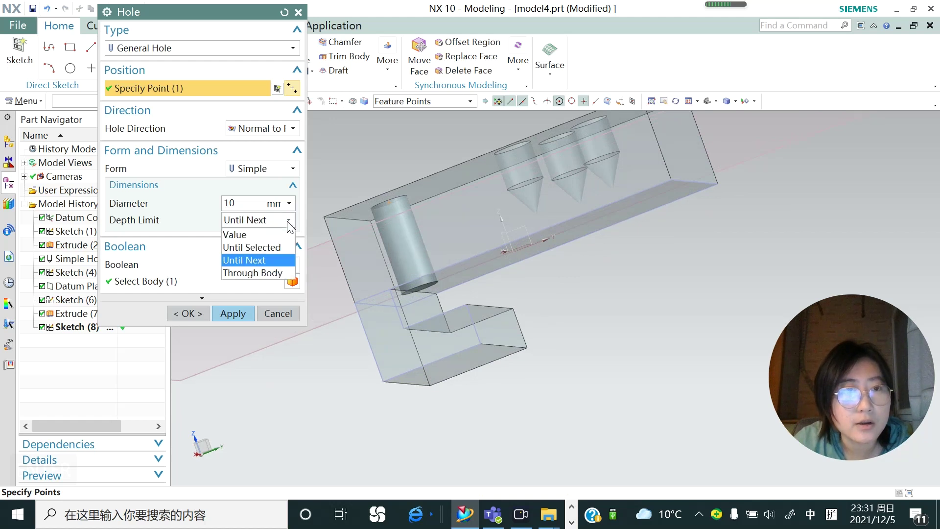
left_click(259, 275)
middle_click_drag(442, 280, 470, 278)
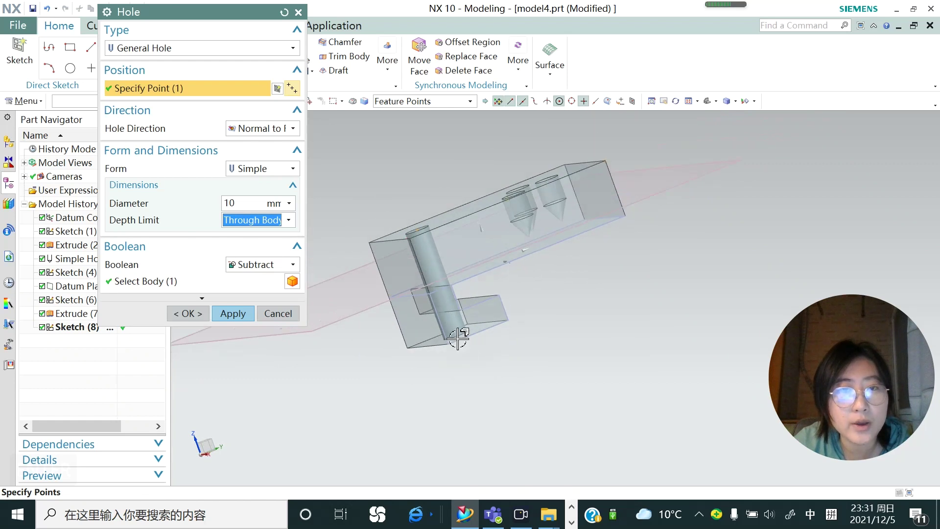
middle_click_drag(476, 369, 453, 323)
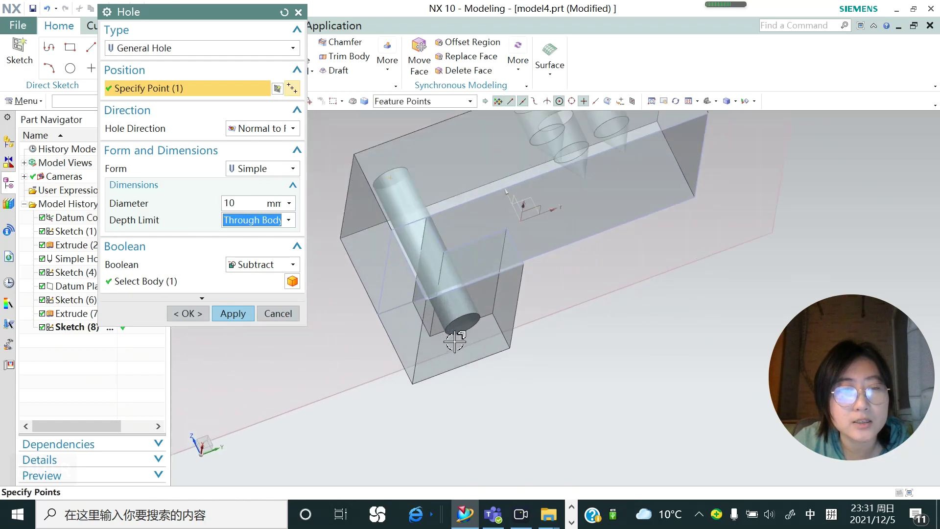
middle_click_drag(425, 275, 421, 306)
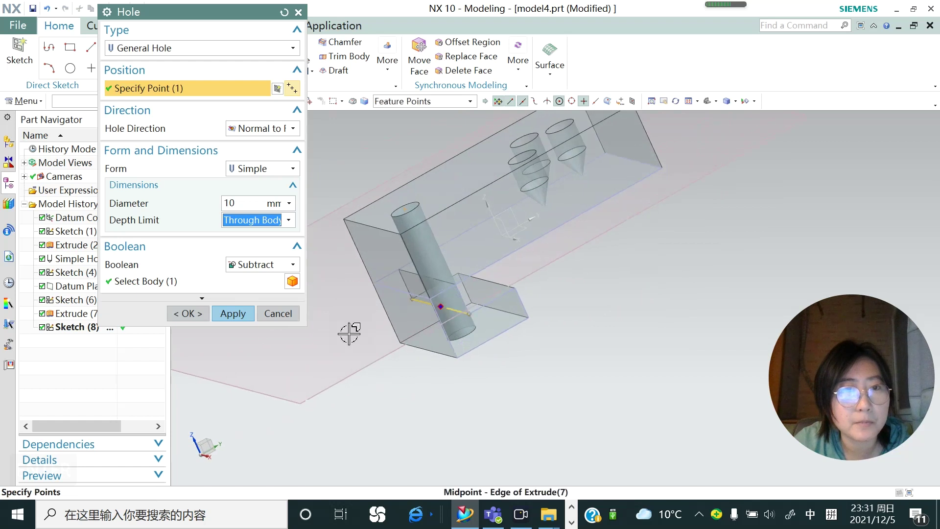
left_click(233, 314)
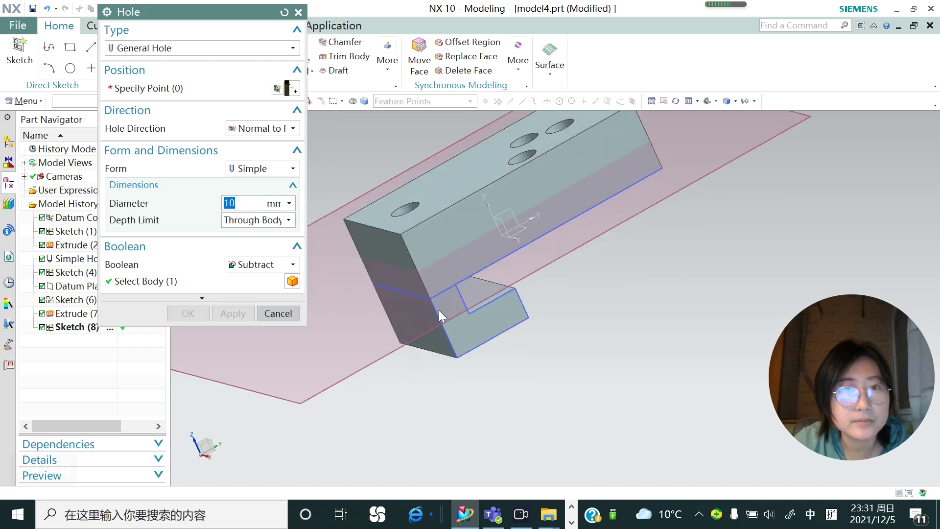
Close the Hole dialog and start a sketch on the block's front face.
scroll(436, 318, "down", 3)
left_click(278, 314)
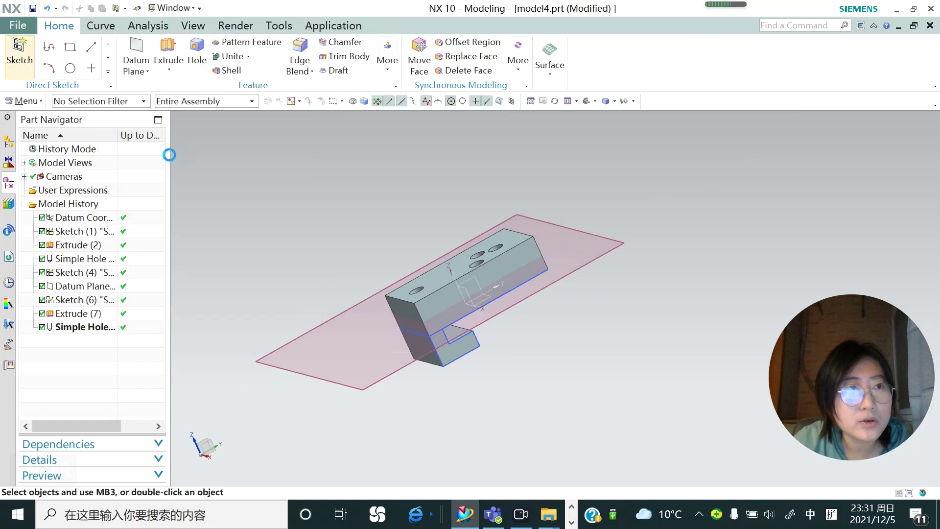
left_click(18, 49)
left_click(445, 303)
left_click(235, 196)
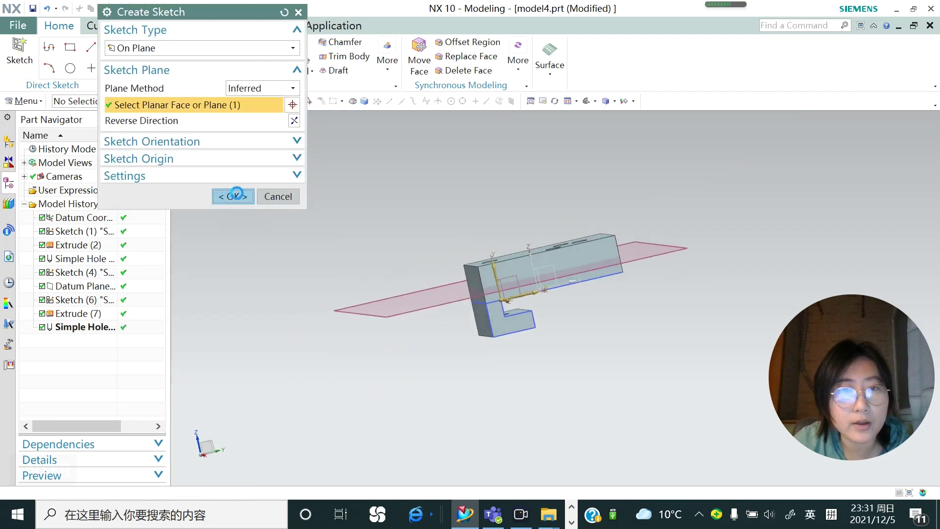
Draw a slanted line from the block's lower edge to its top edge and finish the sketch.
left_click(122, 47)
scroll(486, 287, "up", 5)
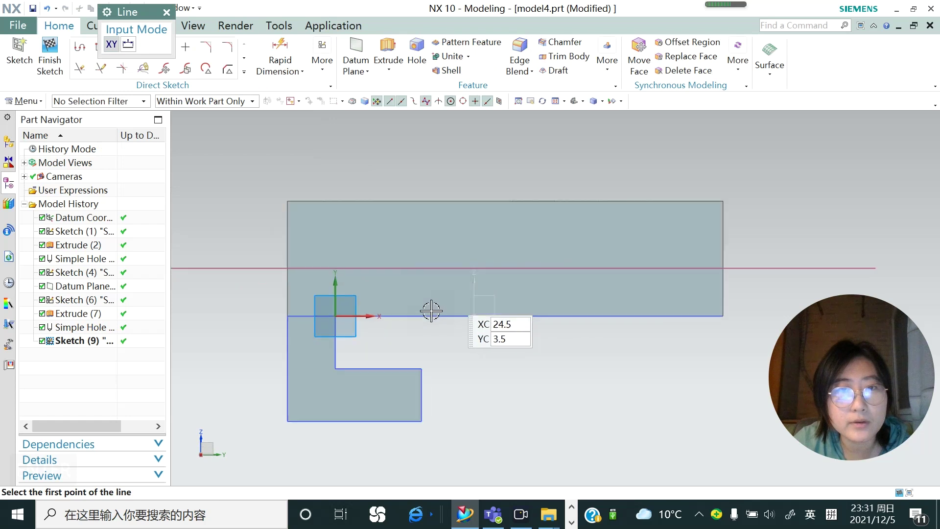
left_click(409, 316)
left_click(490, 201)
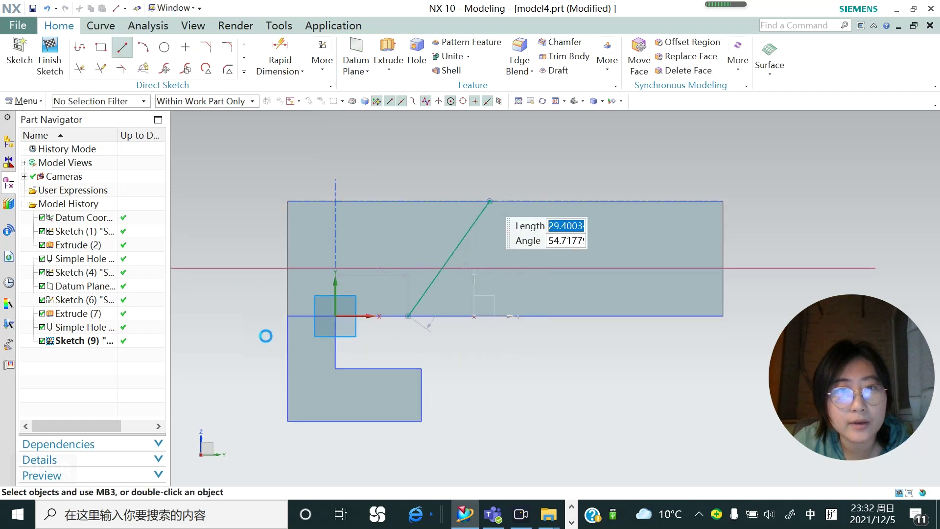
left_click(166, 13)
mouse_move(388, 266)
middle_mouse_down()
mouse_move(420, 283)
mouse_move(387, 292)
middle_mouse_up()
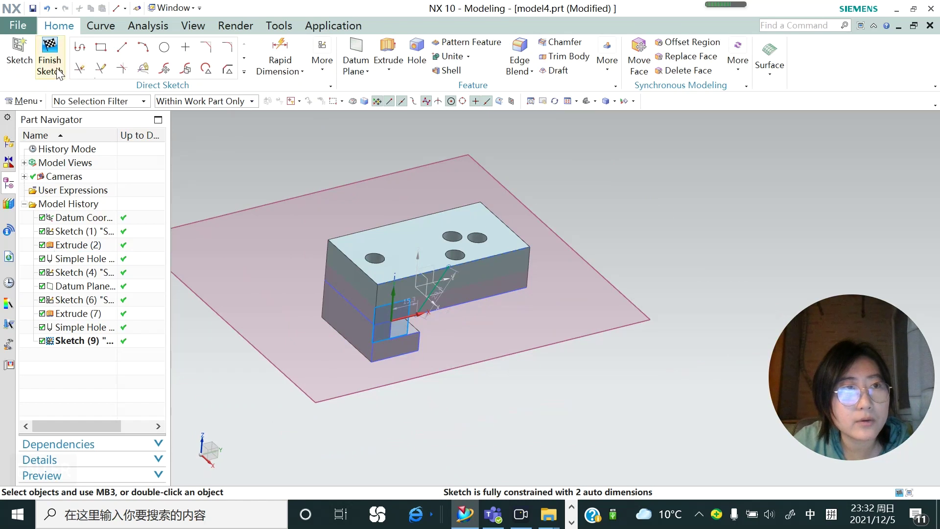
left_click(50, 56)
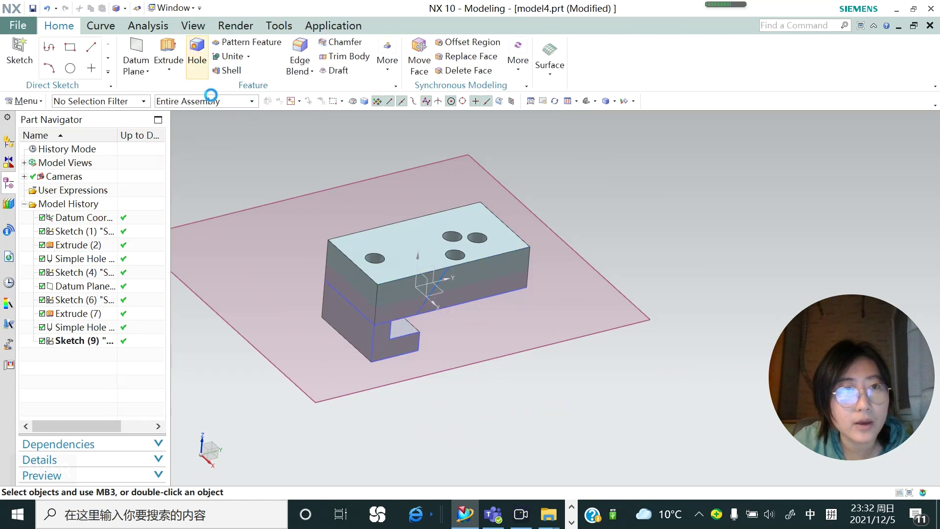
Place the new hole's point on the block's top face and finish the position sketch.
left_click(401, 246)
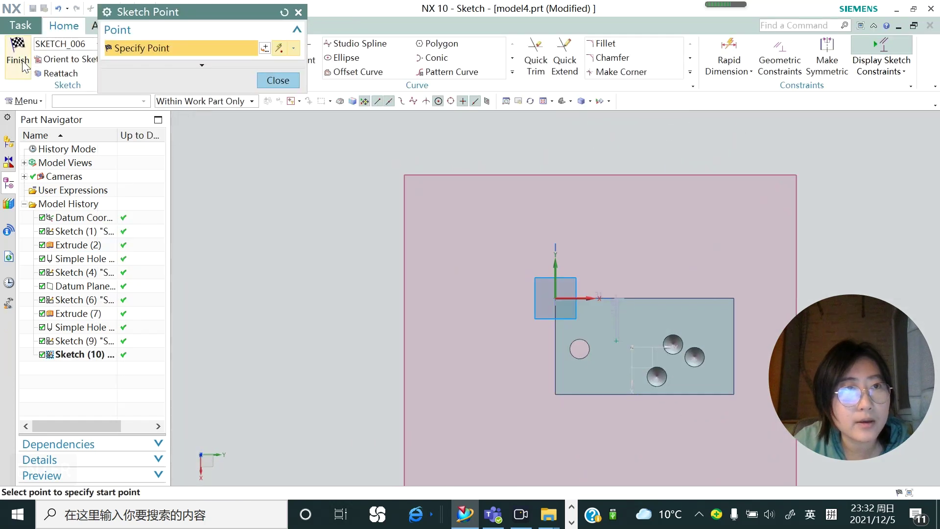
left_click(284, 81)
left_click(18, 54)
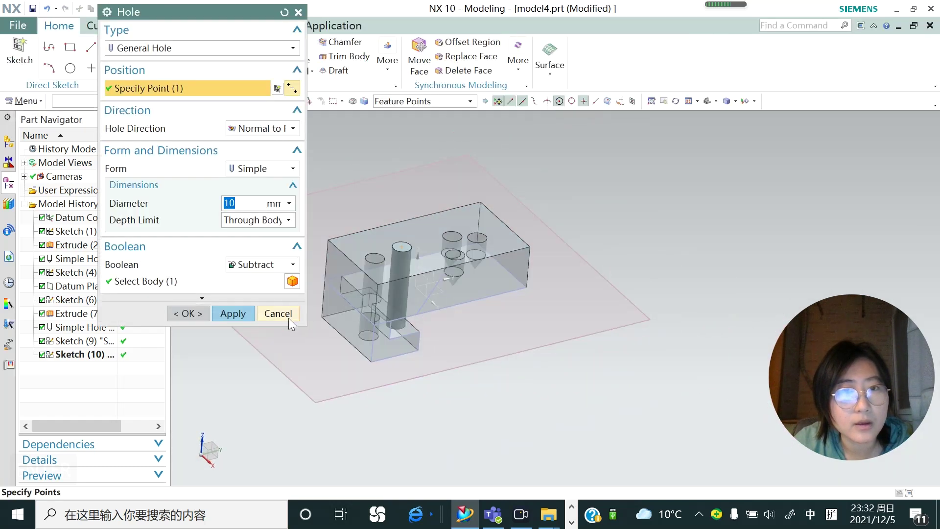
Set the hole direction to Along Vector, using the sketched slanted line as a curve vector.
left_click(293, 129)
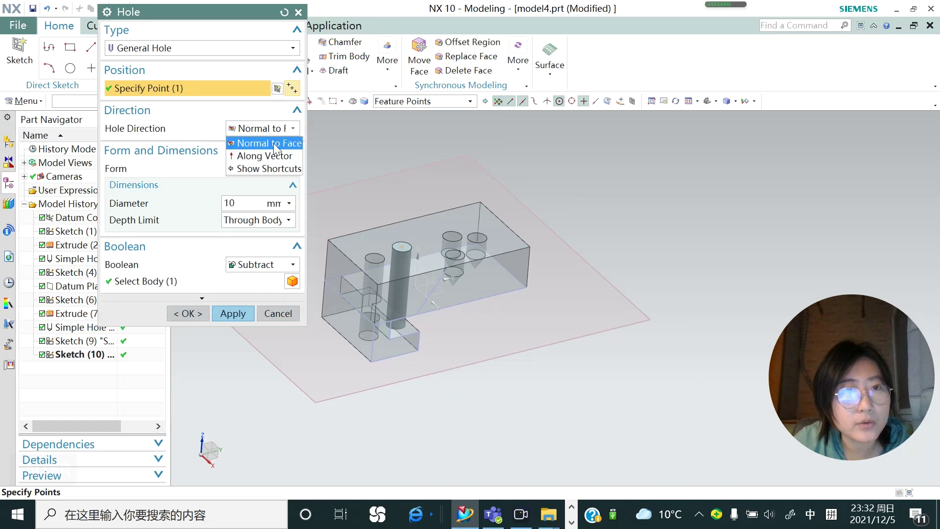
left_click(253, 157)
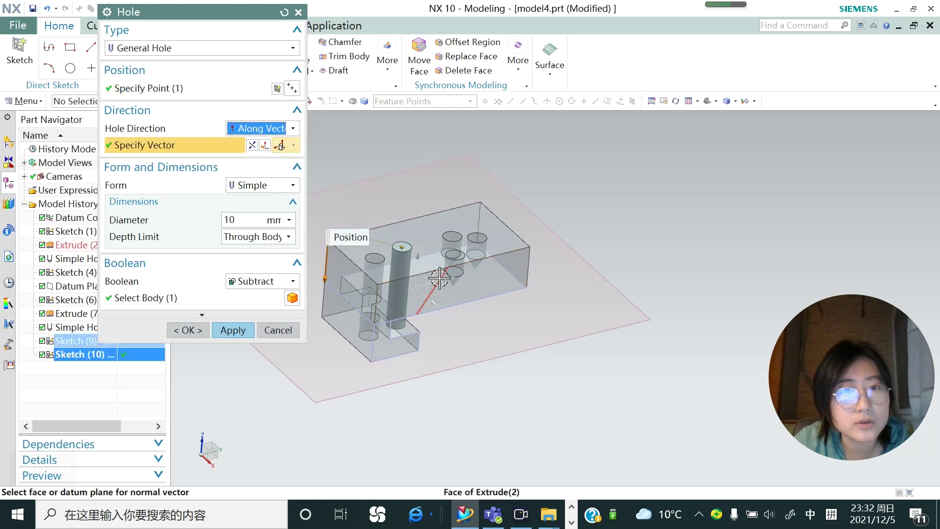
left_click(426, 299)
scroll(410, 288, "up", 2)
left_click(293, 145)
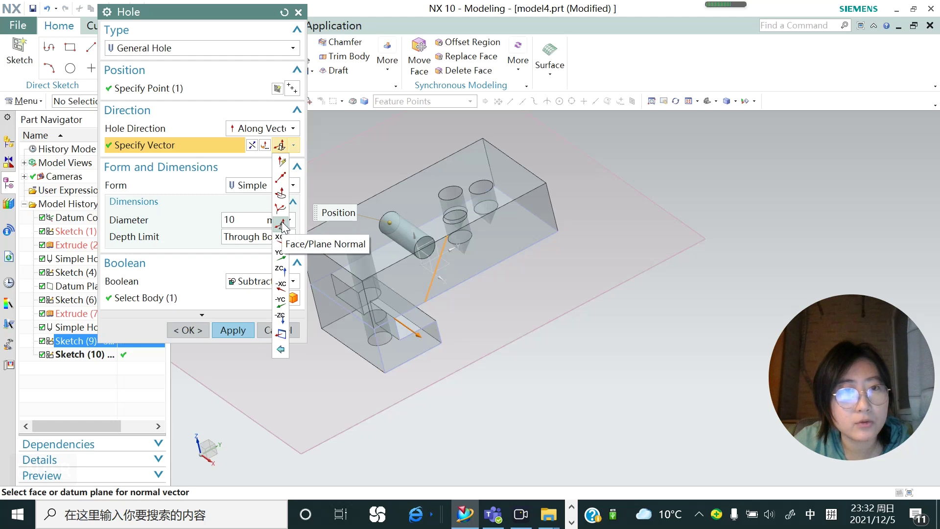
left_click(281, 196)
left_click(445, 245)
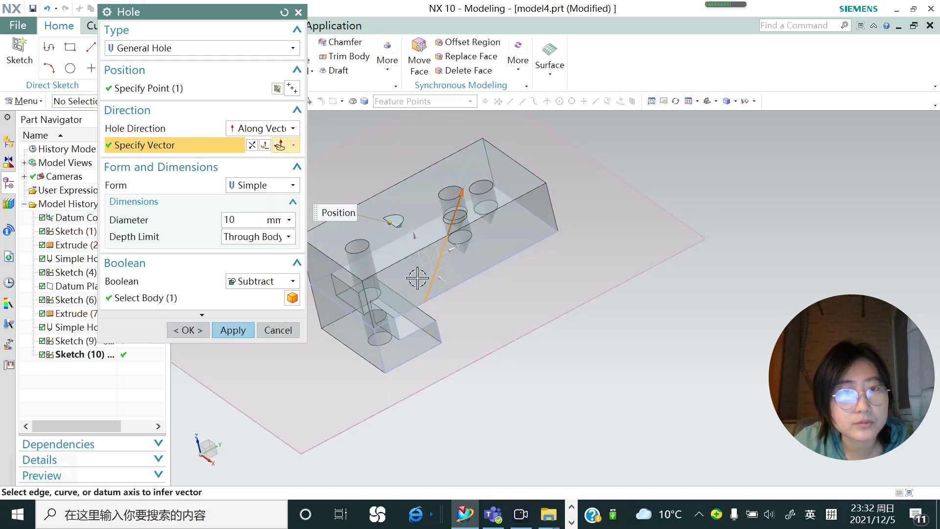
middle_click_drag(417, 278, 412, 256)
Reverse the angled hole's direction along the line and check the result.
left_click(252, 145)
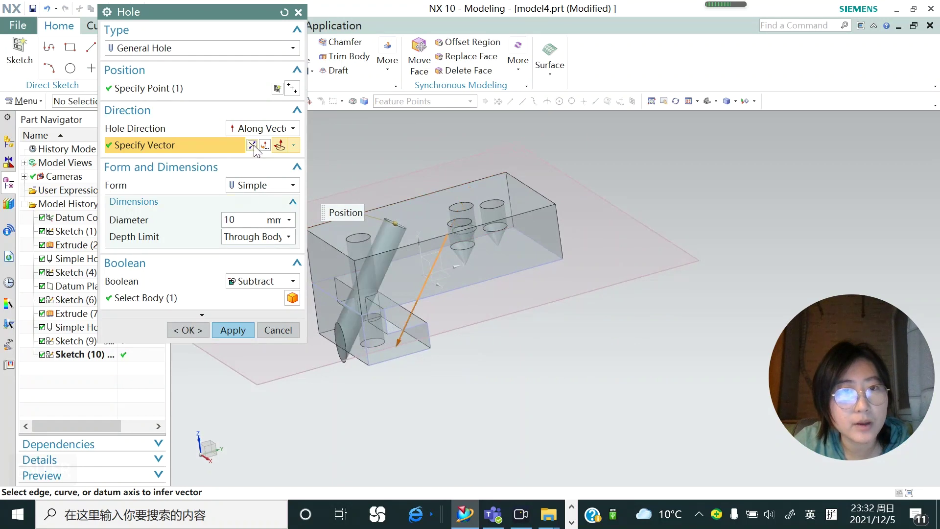
scroll(451, 279, "up", 2)
scroll(509, 283, "down", 4)
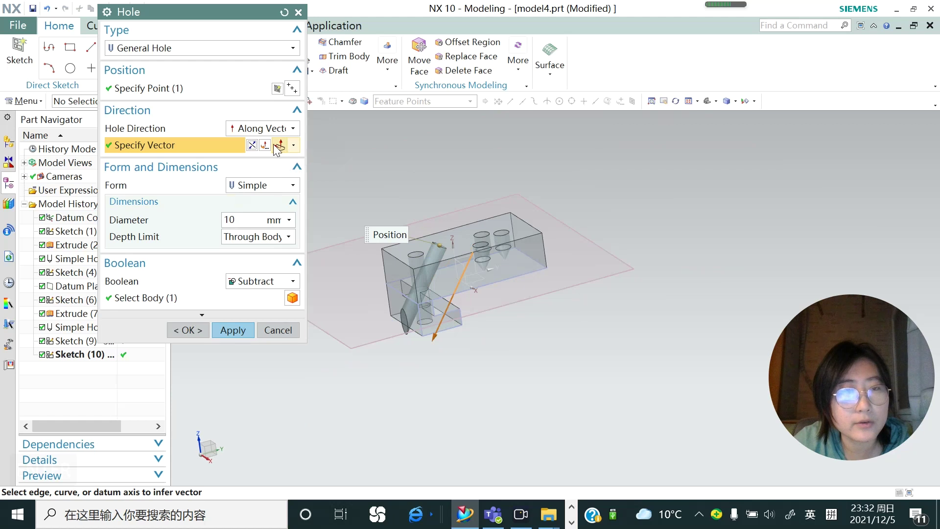
left_click(293, 145)
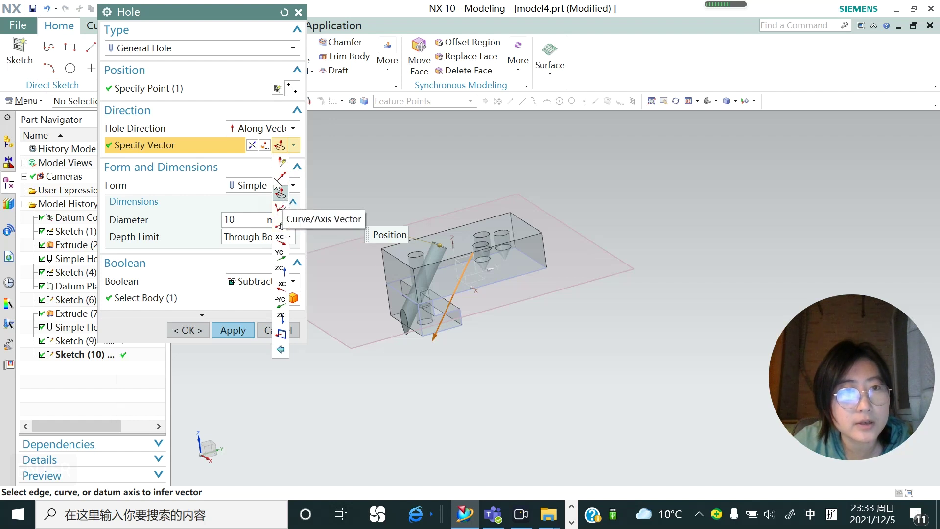
left_click(255, 11)
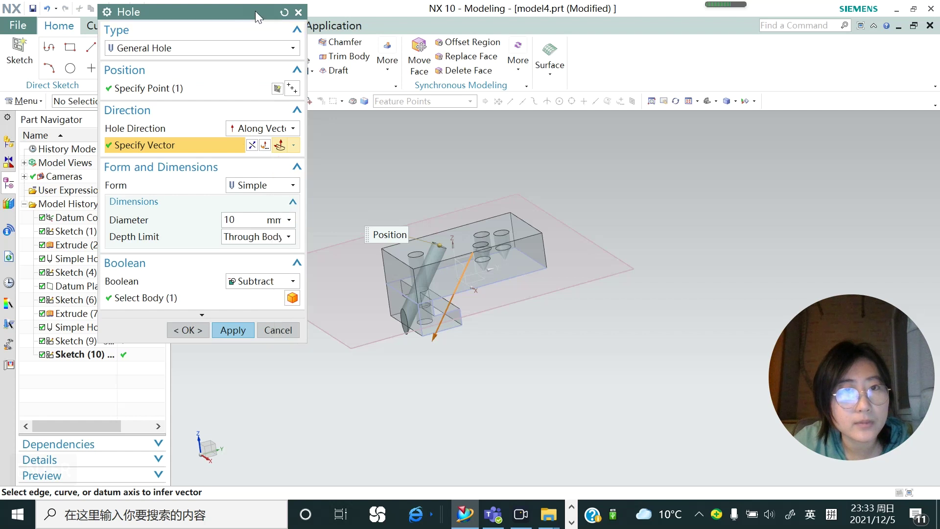
left_click(264, 146)
scroll(435, 255, "up", 2)
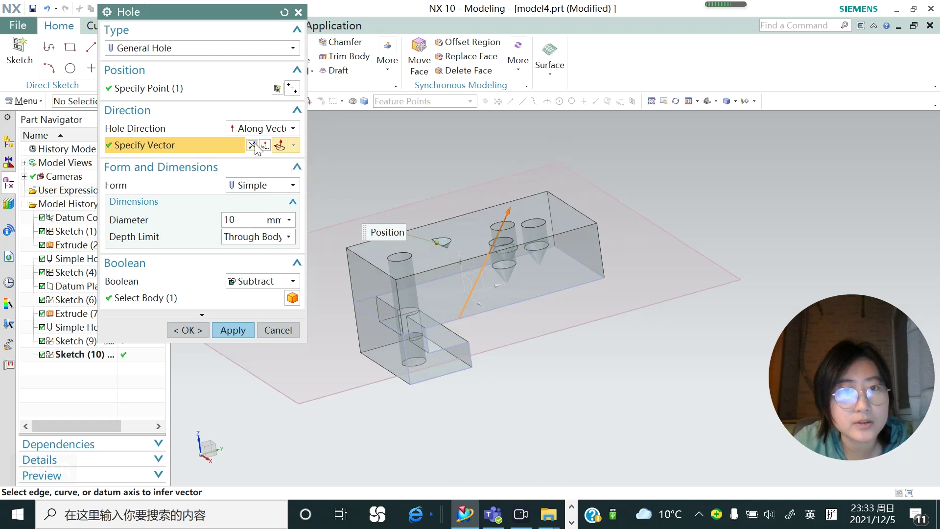
middle_click_drag(426, 264, 237, 334)
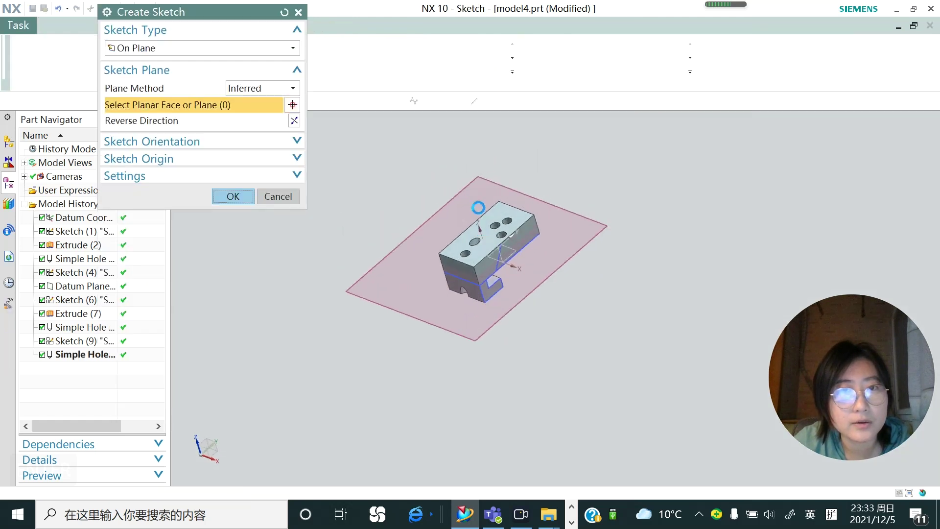
Inspect the finished angled hole and exit point placement in the new datum-plane sketch.
mouse_move(539, 265)
middle_mouse_down()
mouse_move(484, 279)
mouse_move(540, 310)
middle_mouse_up()
scroll(540, 310, "up", 8)
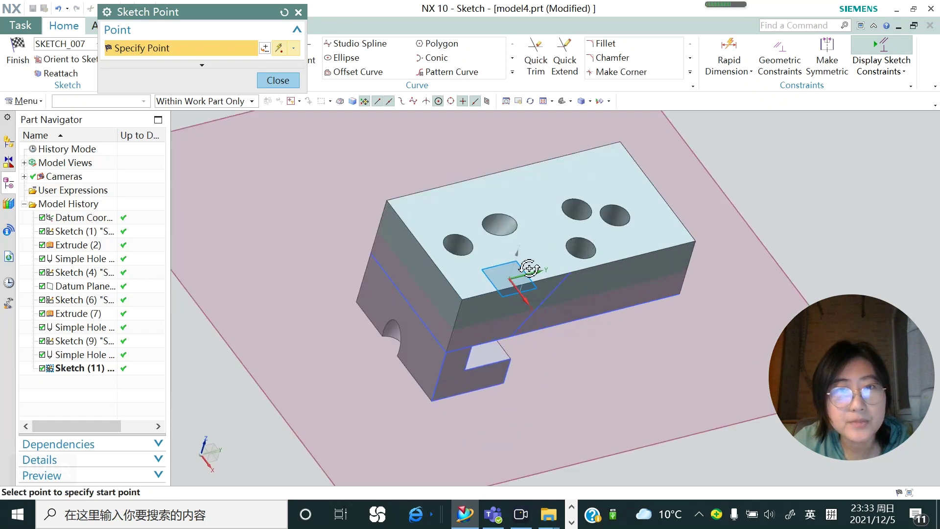
scroll(499, 227, "down", 8)
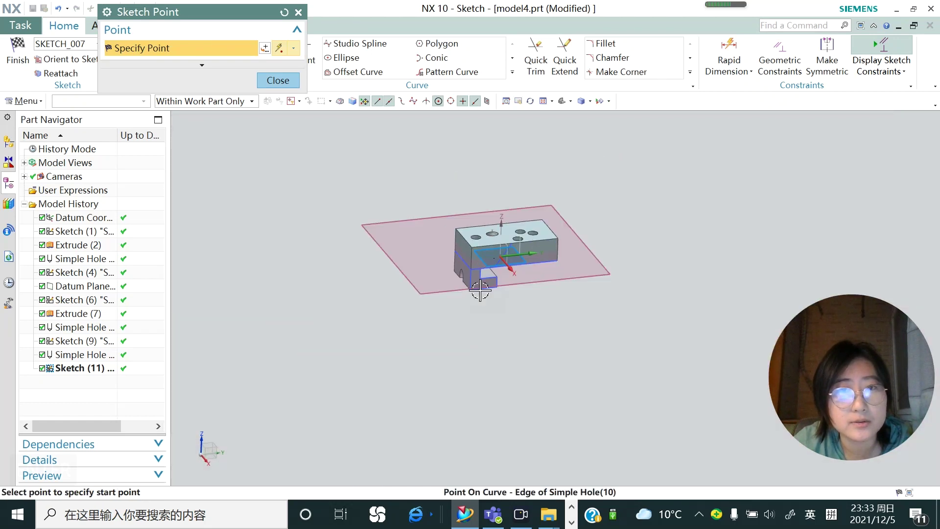
middle_click_drag(483, 289, 488, 249)
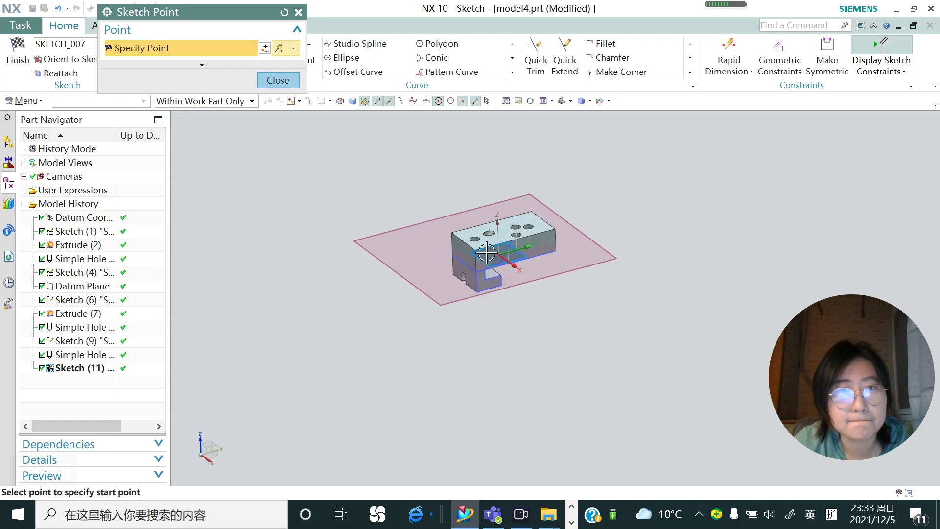
scroll(485, 237, "up", 2)
scroll(485, 238, "up", 2)
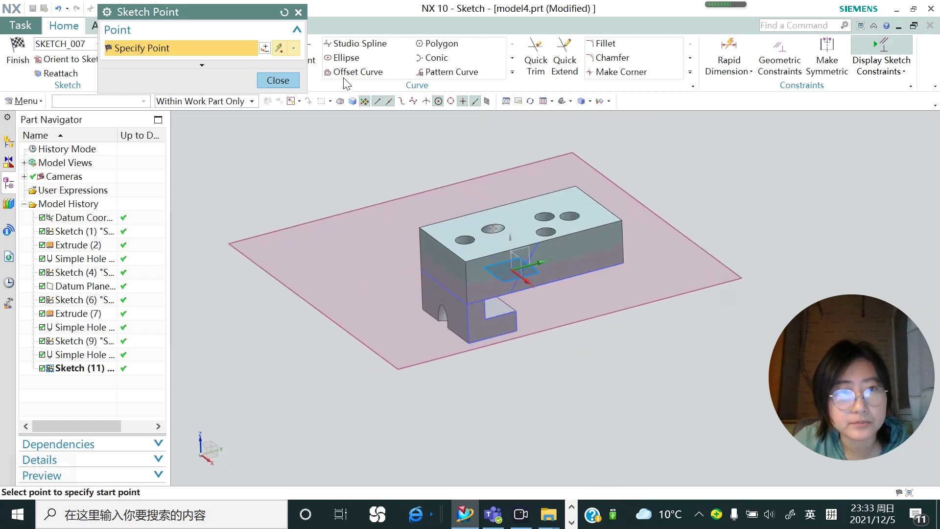
left_click(293, 84)
scroll(534, 290, "down", 1)
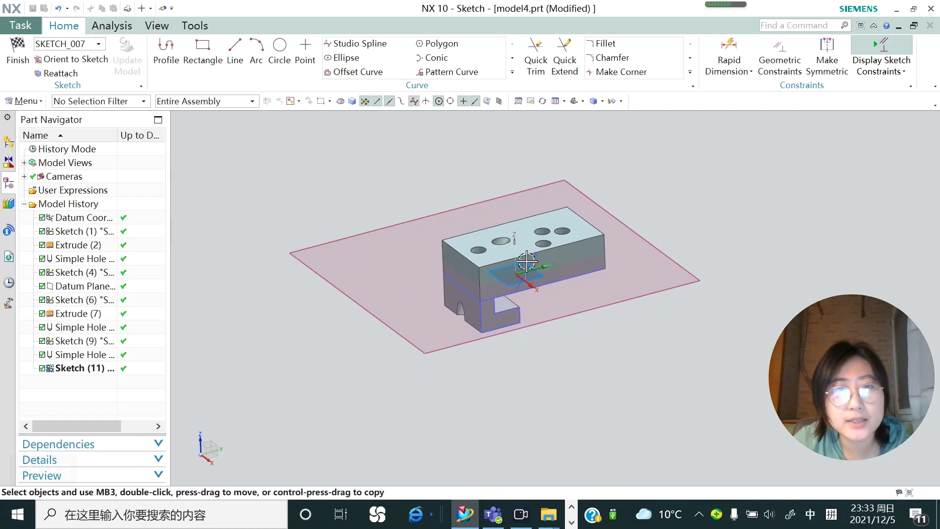